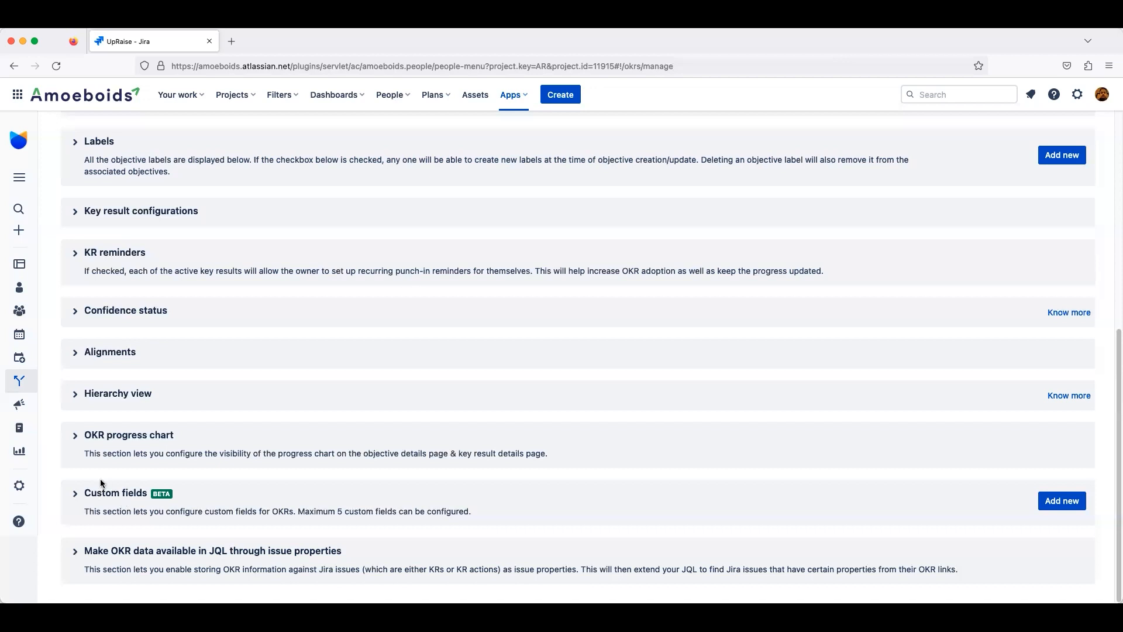
Step: Expand the Custom fields section and start a new custom field named Contributors
{"action": "left_click", "coordinate": [77, 496]}
{"action": "scroll", "coordinate": [260, 531], "scroll_direction": "down", "scroll_amount": 5}
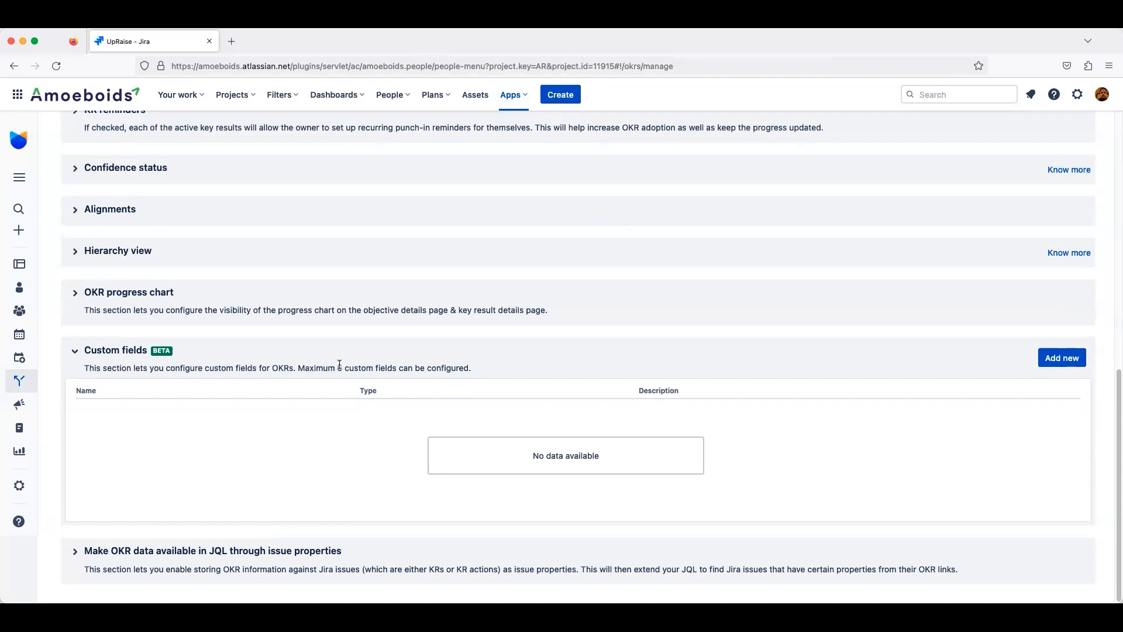
{"action": "left_click", "coordinate": [1079, 363]}
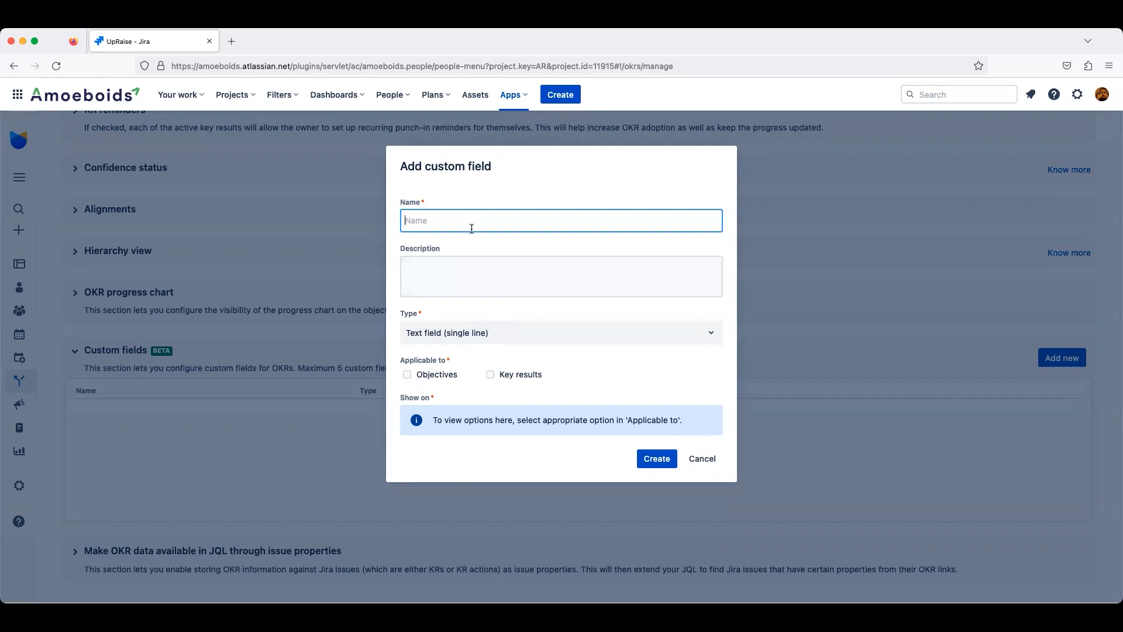
{"action": "type", "text": "Contributors"}
Step: Enter the description "These are the users who support the objective owner in achieving the goal."
{"action": "left_click", "coordinate": [477, 284]}
{"action": "type", "text": "T"}
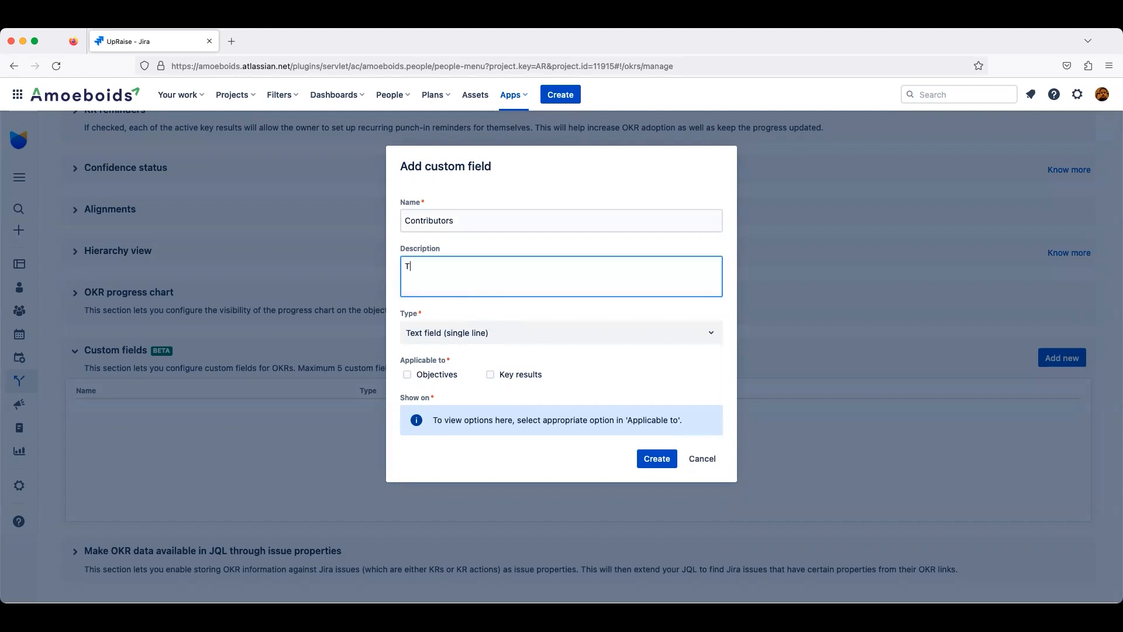
{"action": "type", "text": "hese are the users who support the "}
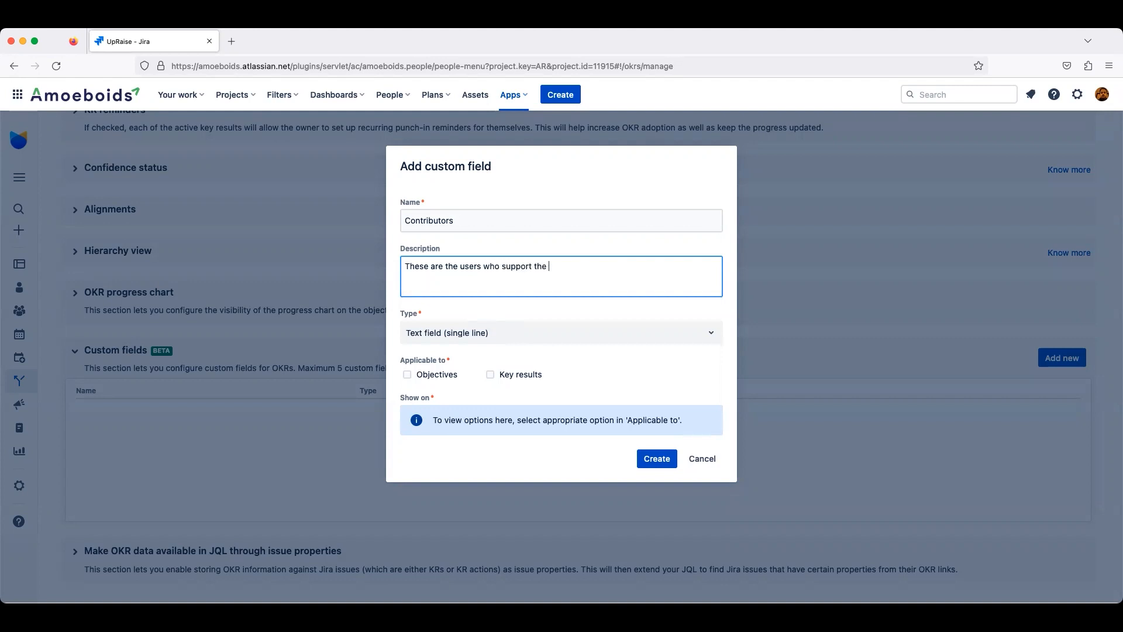
{"action": "type", "text": "objective owner in achieve"}
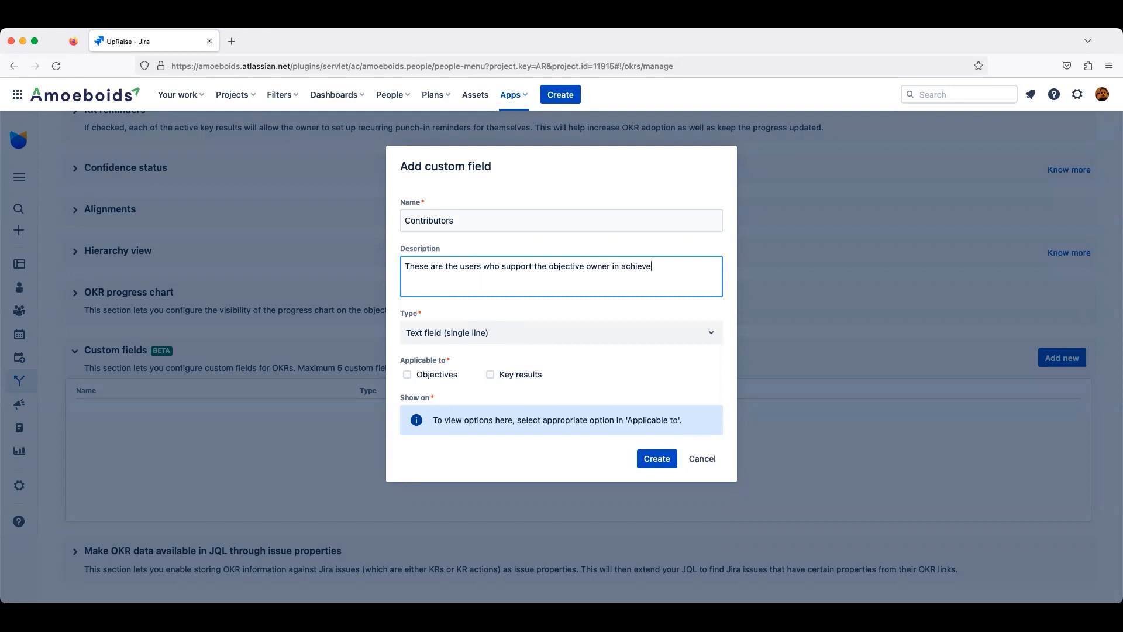
{"action": "key", "text": "BackSpace"}
{"action": "type", "text": "ing the goal."}
Step: Set the custom field type to User picker (multiple select)
{"action": "left_click", "coordinate": [462, 334]}
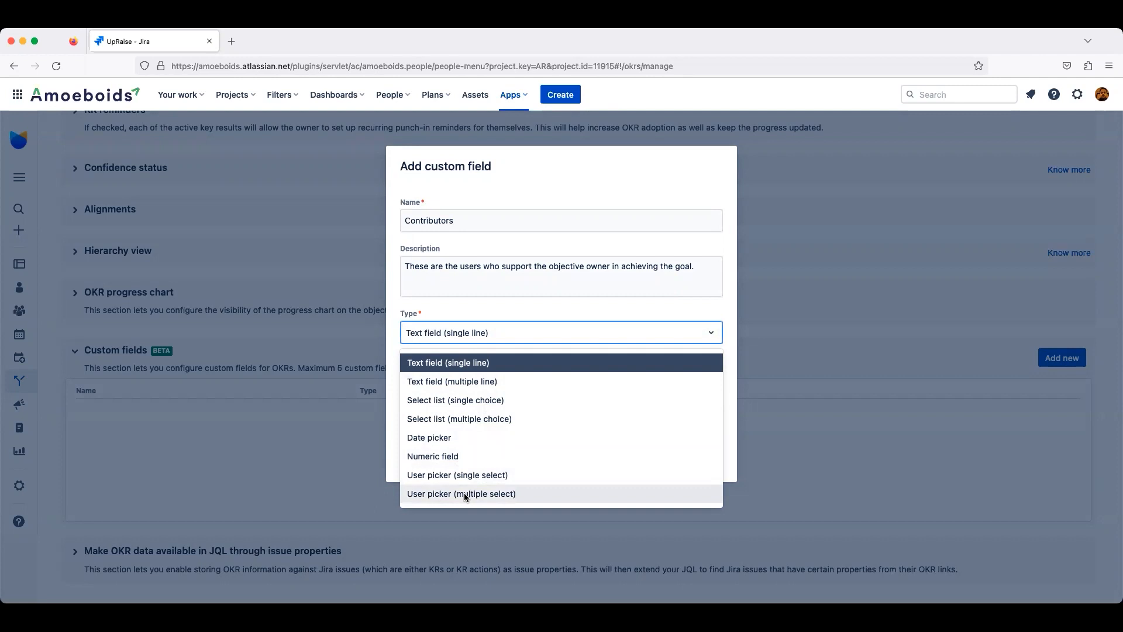
{"action": "left_click", "coordinate": [463, 218]}
{"action": "double_click", "coordinate": [463, 219]}
{"action": "left_click", "coordinate": [489, 332]}
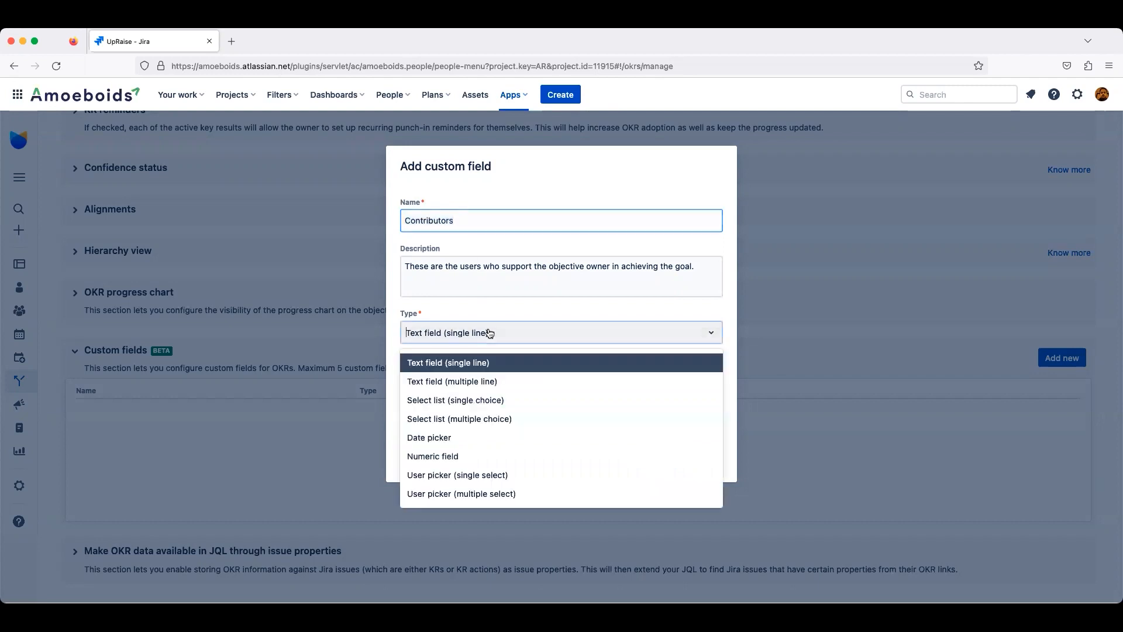
{"action": "left_click", "coordinate": [483, 495]}
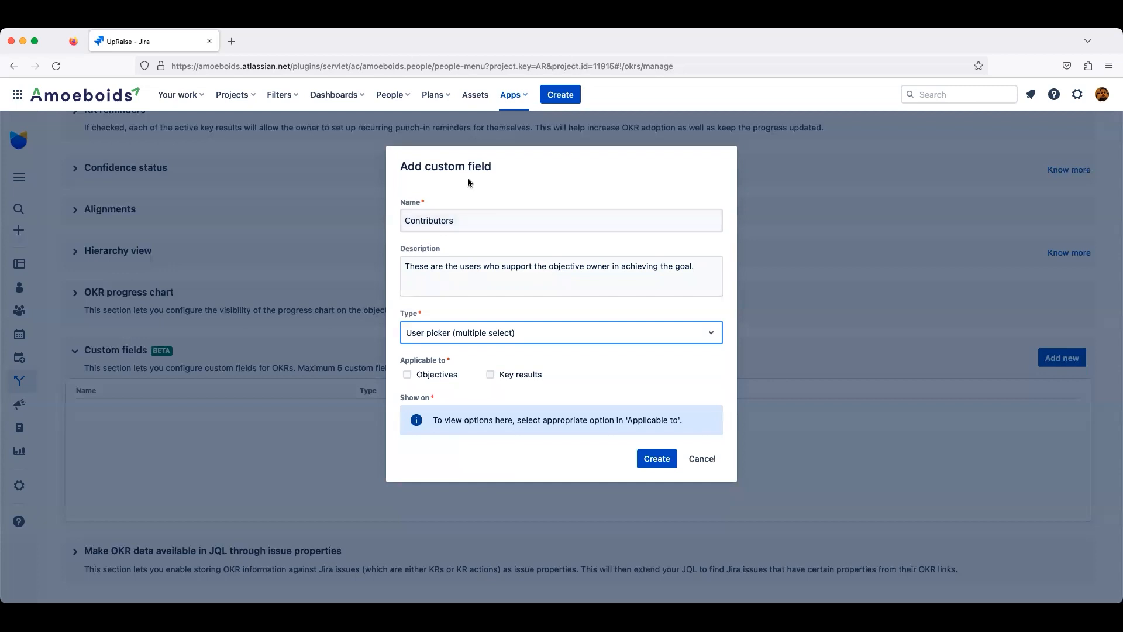
Step: Make the field applicable to Objectives only, shown on Add objective, and create it
{"action": "left_click", "coordinate": [412, 376]}
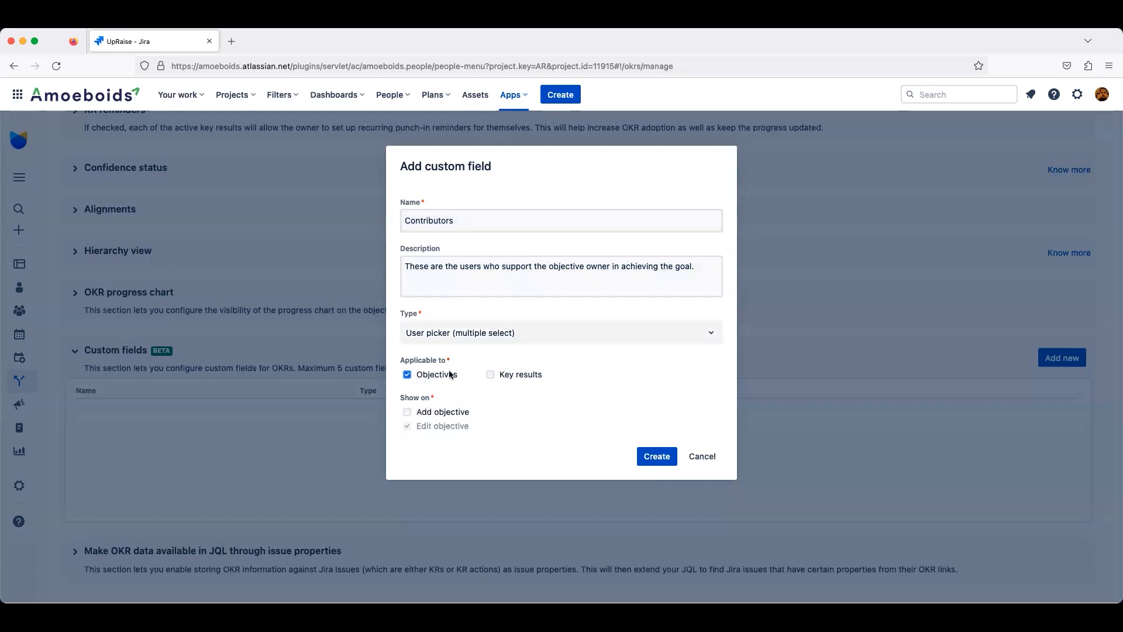
{"action": "left_click", "coordinate": [492, 375]}
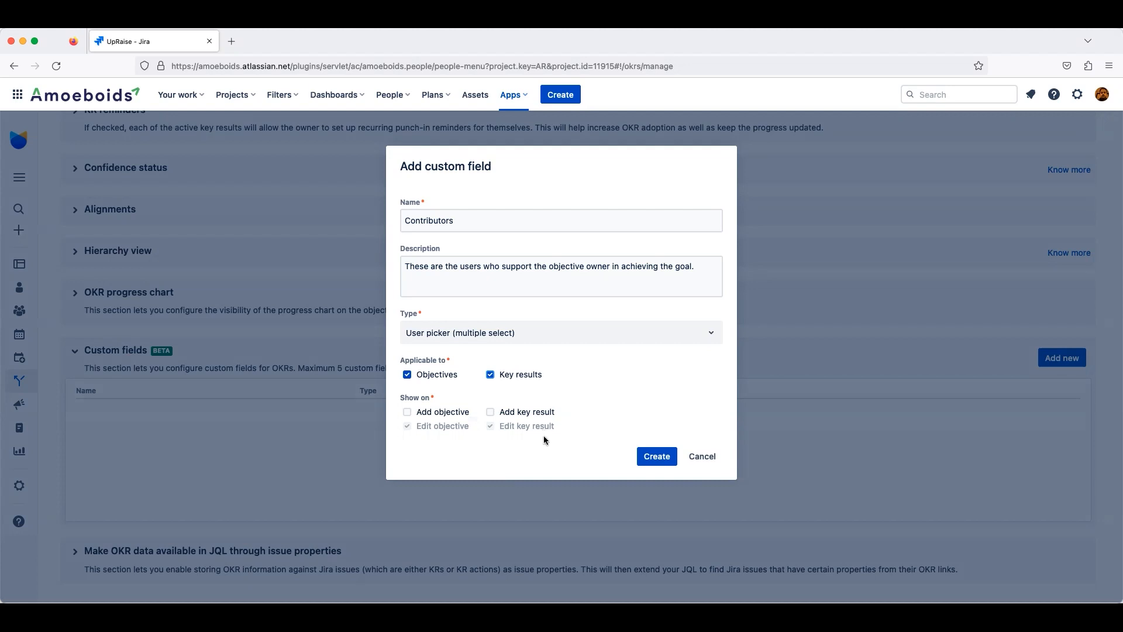
{"action": "left_click", "coordinate": [407, 412]}
{"action": "left_click", "coordinate": [490, 412]}
{"action": "left_click", "coordinate": [493, 374]}
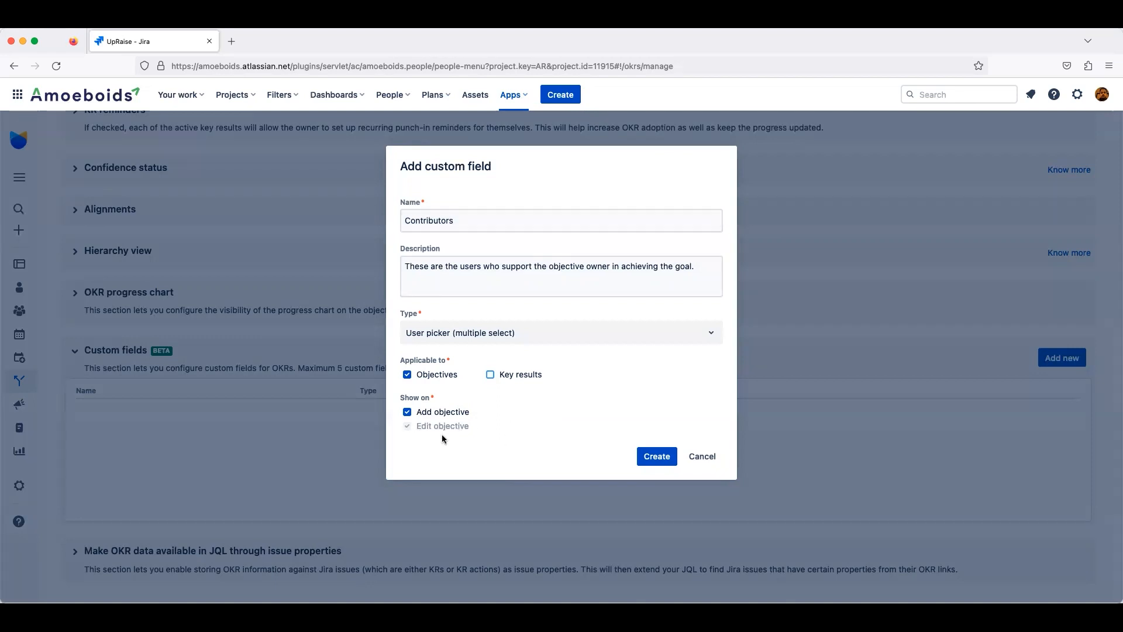
{"action": "left_click", "coordinate": [649, 458]}
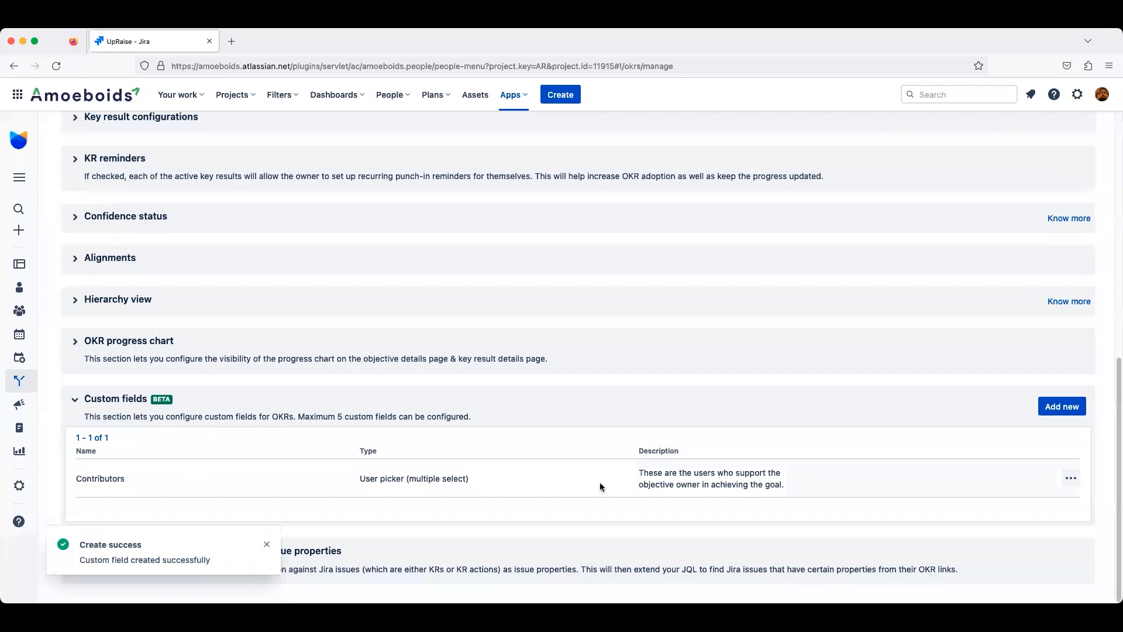
Step: Start adding a new objective and pick two users in its Contributors field
{"action": "scroll", "coordinate": [602, 492], "scroll_direction": "up", "scroll_amount": 8}
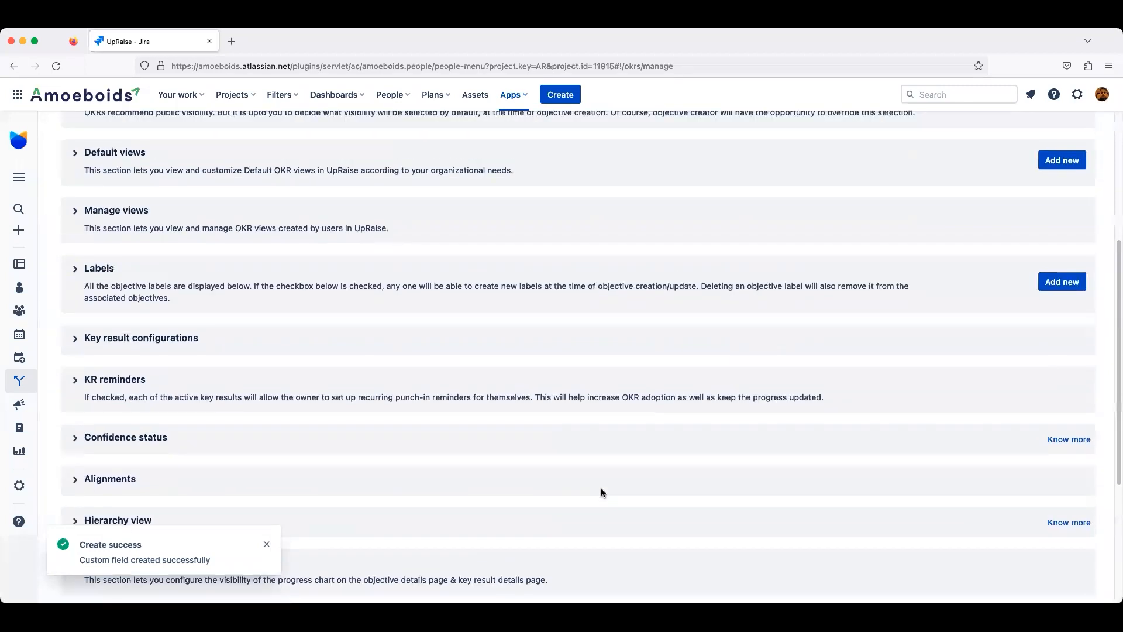
{"action": "left_click", "coordinate": [1041, 139]}
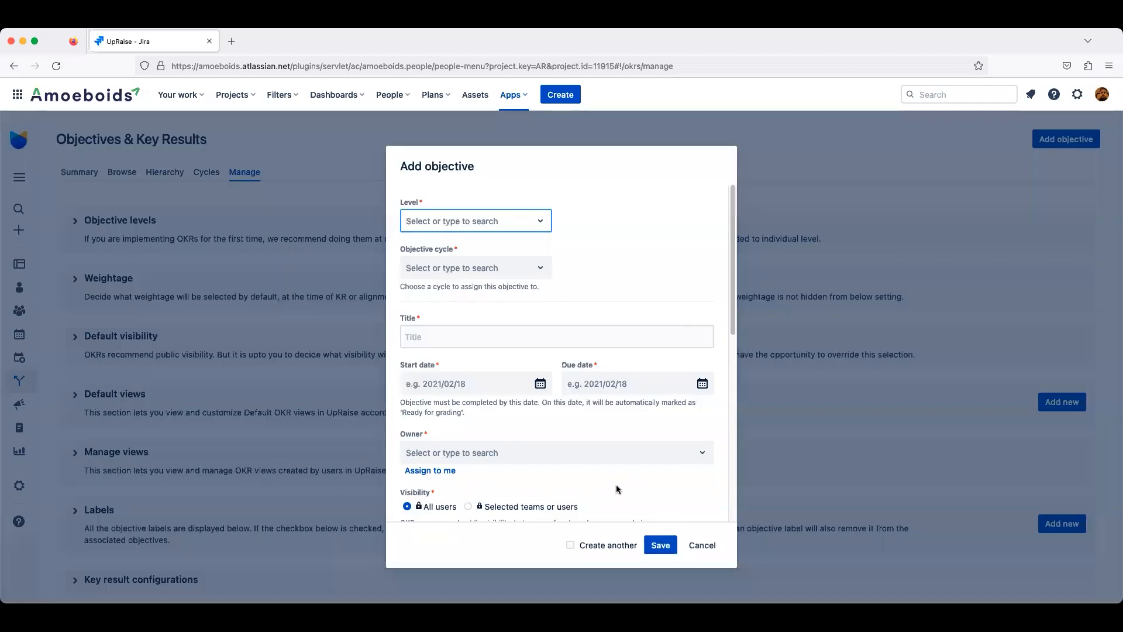
{"action": "scroll", "coordinate": [596, 432], "scroll_direction": "down", "scroll_amount": 4}
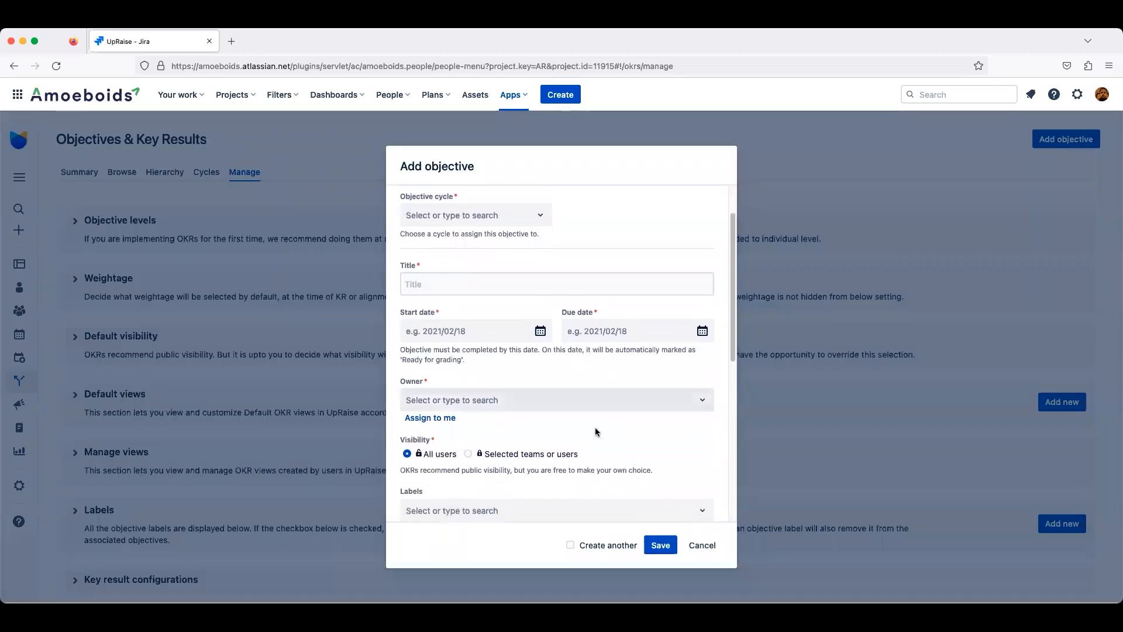
{"action": "scroll", "coordinate": [596, 432], "scroll_direction": "down", "scroll_amount": 10}
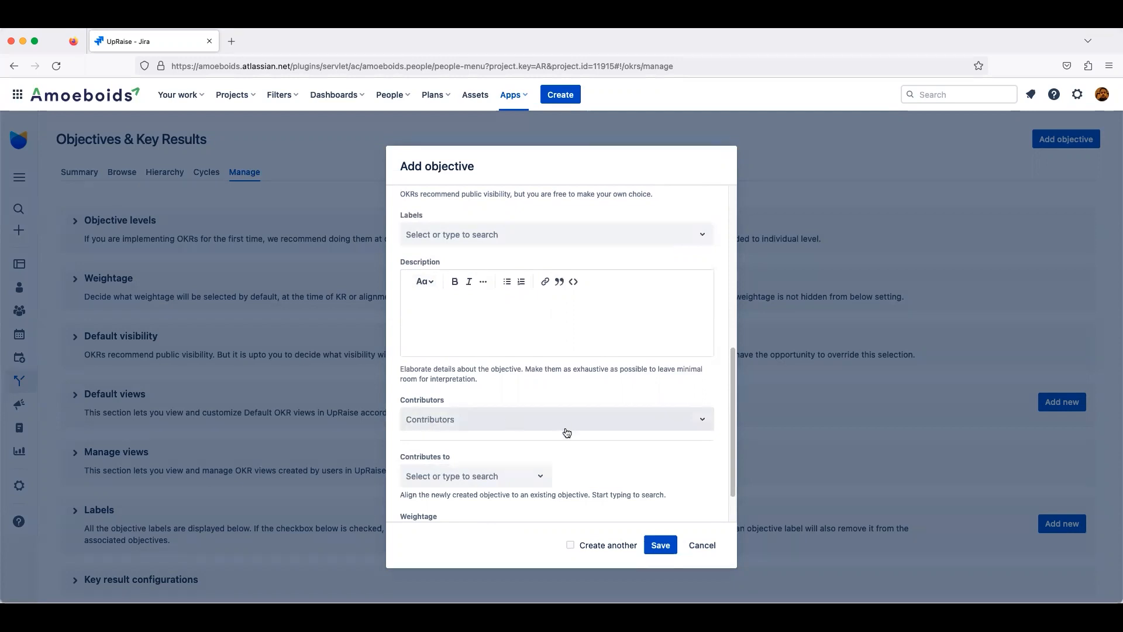
{"action": "left_click", "coordinate": [535, 421]}
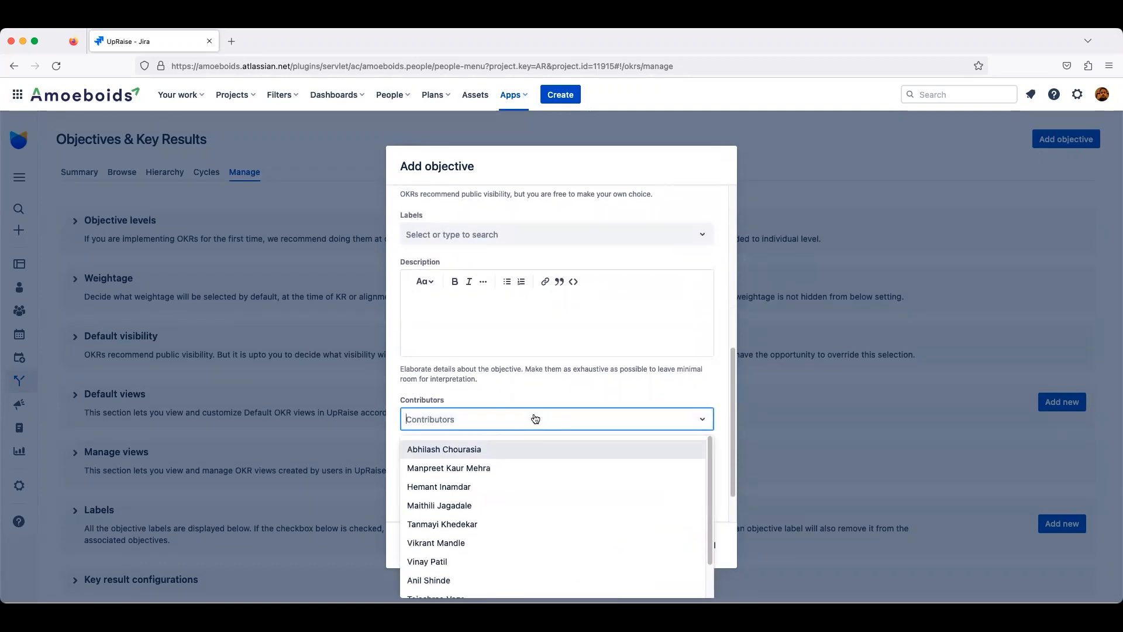
{"action": "type", "text": "sour"}
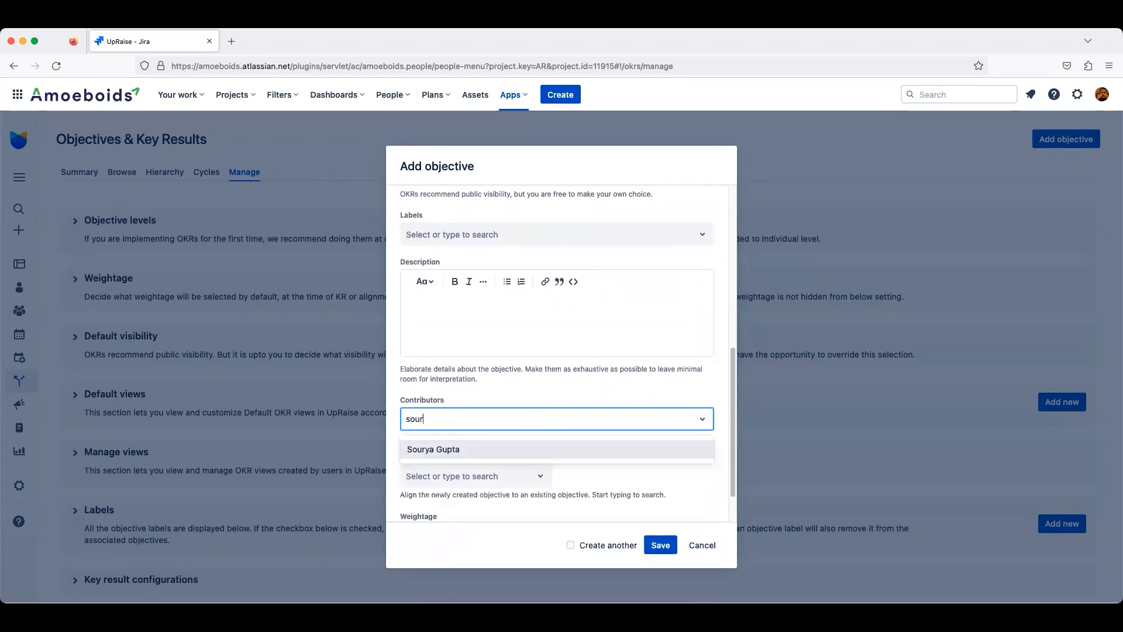
{"action": "left_click", "coordinate": [516, 451]}
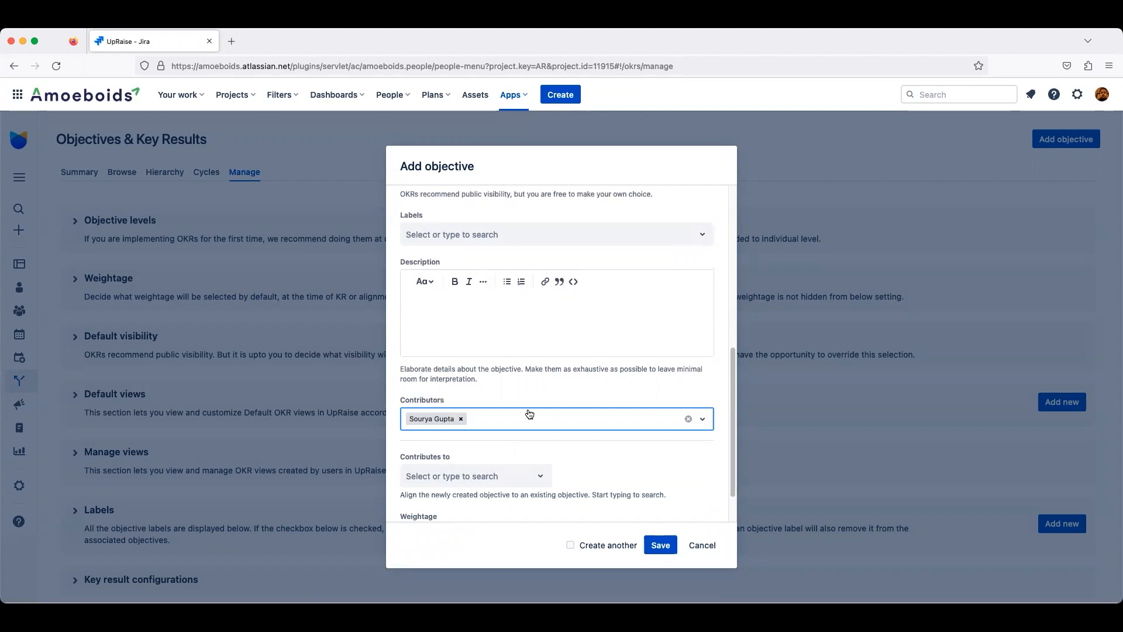
{"action": "type", "text": "parag"}
{"action": "left_click", "coordinate": [455, 448]}
Step: Set the objective's level to Personal and its cycle to January to March 2023
{"action": "scroll", "coordinate": [610, 466], "scroll_direction": "up", "scroll_amount": 10}
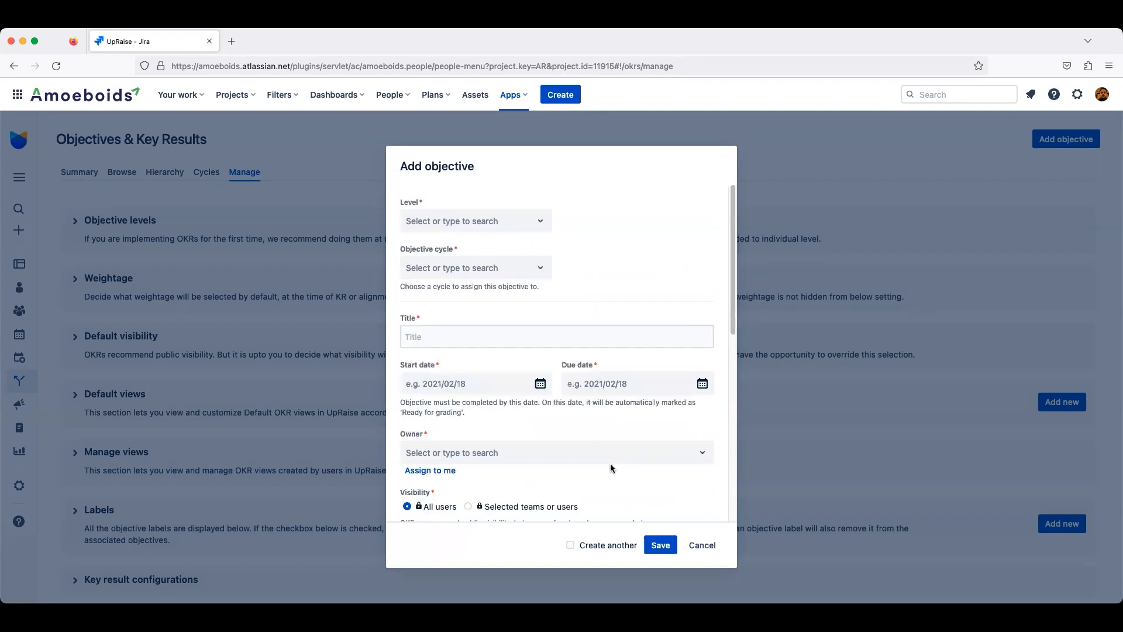
{"action": "left_click", "coordinate": [480, 223]}
{"action": "left_click", "coordinate": [455, 290]}
{"action": "left_click", "coordinate": [478, 267]}
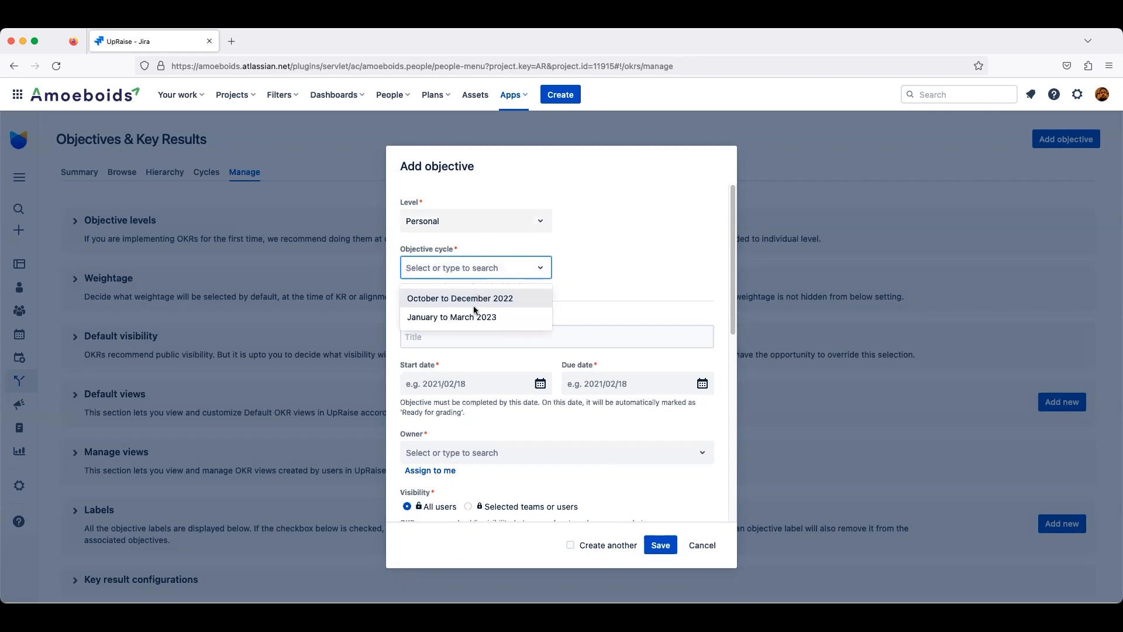
{"action": "left_click", "coordinate": [472, 316]}
Step: Title the objective "Test objective with custom fields"
{"action": "left_click", "coordinate": [464, 340]}
{"action": "type", "text": "T"}
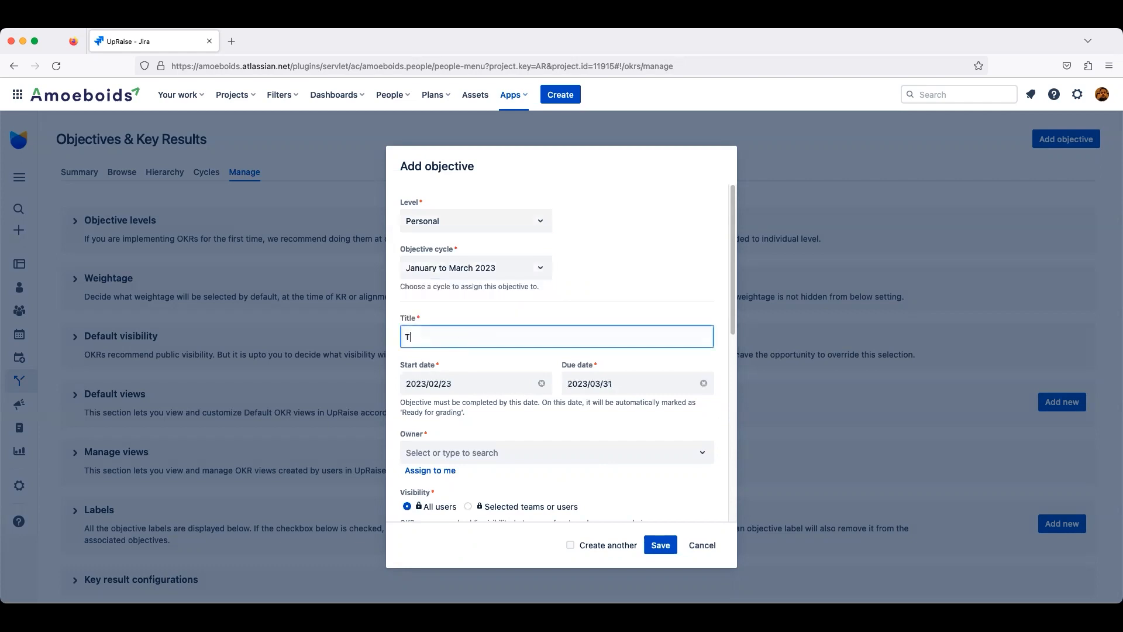
{"action": "type", "text": "est objective with custom fields"}
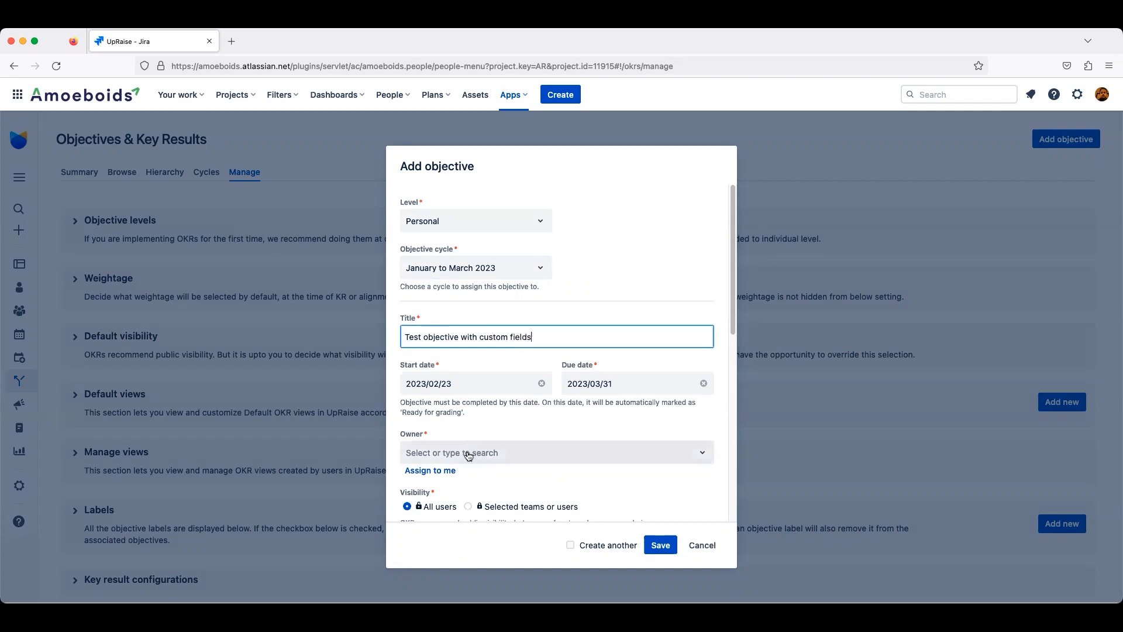
Step: Assign the objective to yourself as owner and save it
{"action": "left_click", "coordinate": [451, 470]}
{"action": "scroll", "coordinate": [546, 410], "scroll_direction": "down", "scroll_amount": 3}
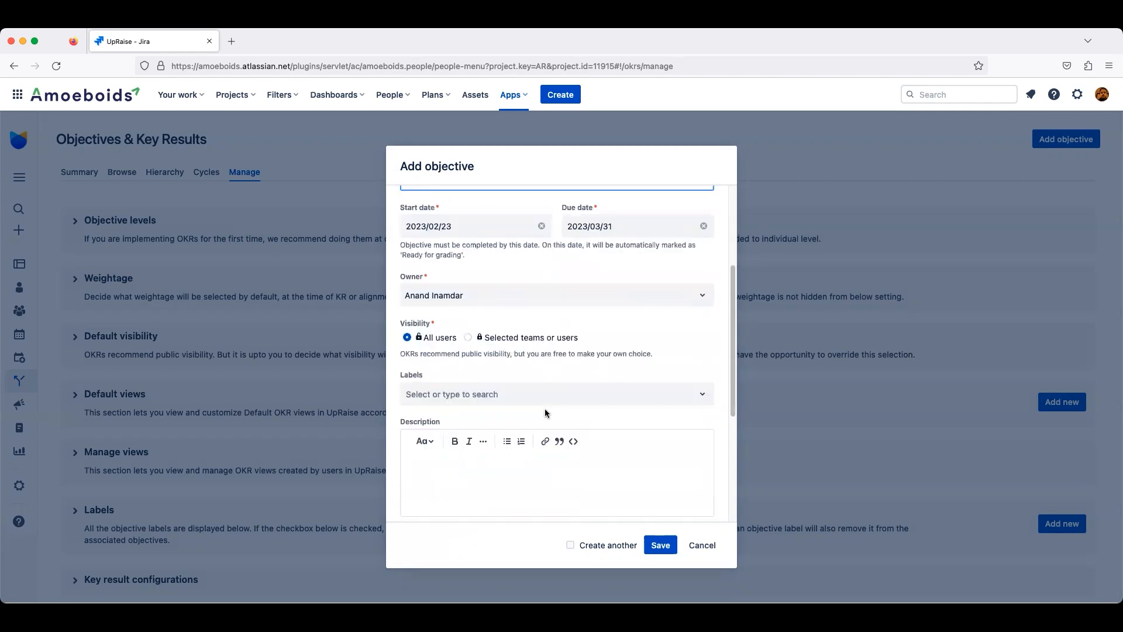
{"action": "scroll", "coordinate": [545, 409], "scroll_direction": "down", "scroll_amount": 4}
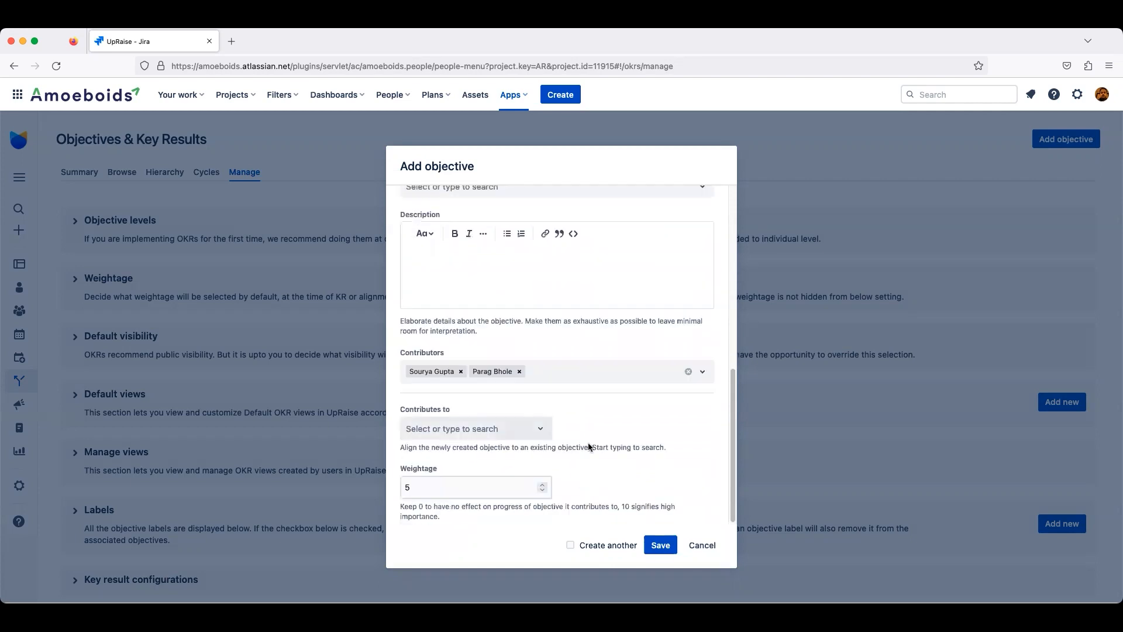
{"action": "left_click", "coordinate": [651, 548]}
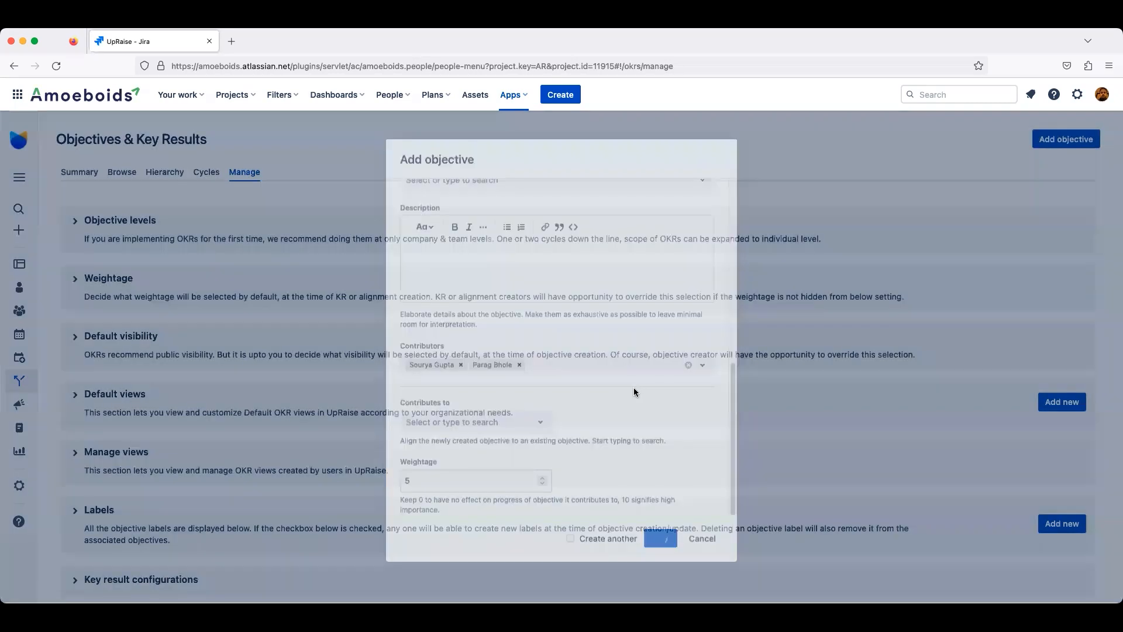
Step: Examine the Contributors shown on the new objective's details page
{"action": "left_click", "coordinate": [156, 562]}
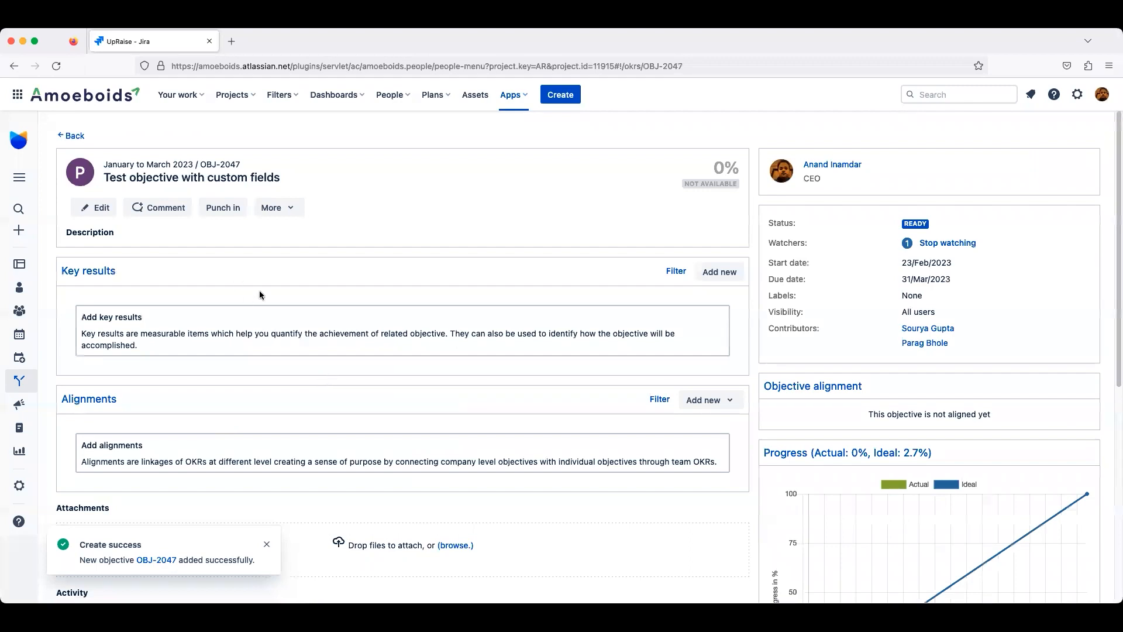
{"action": "triple_click", "coordinate": [796, 328]}
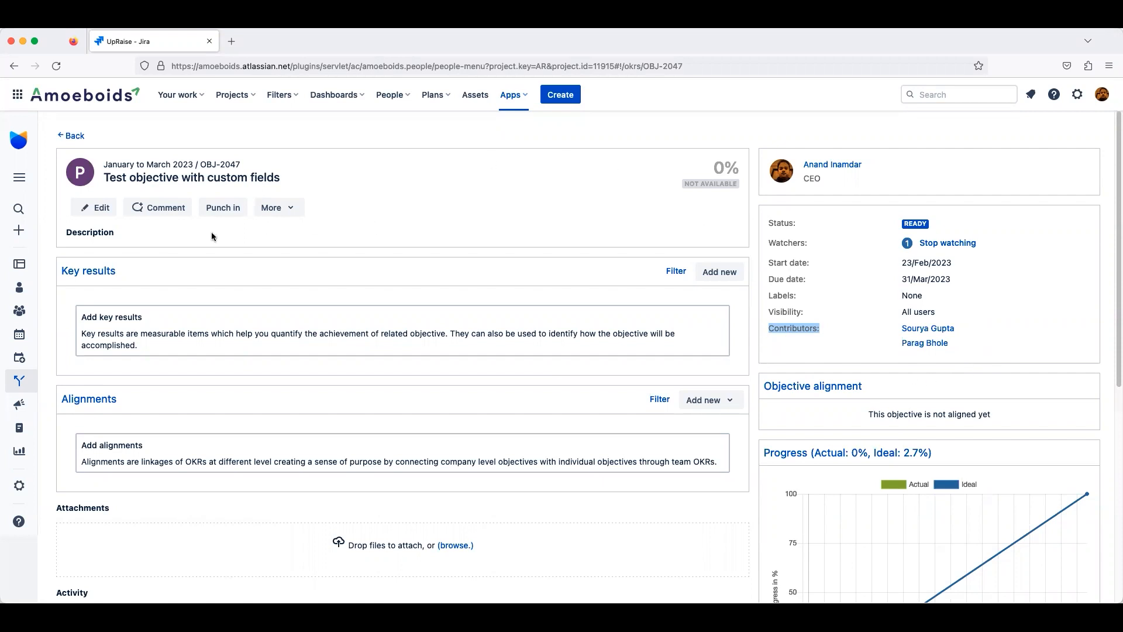
{"action": "left_click", "coordinate": [93, 229]}
Step: Return to browsing objectives and start creating a new view with an added filter row
{"action": "left_click", "coordinate": [75, 136]}
{"action": "left_click", "coordinate": [121, 173]}
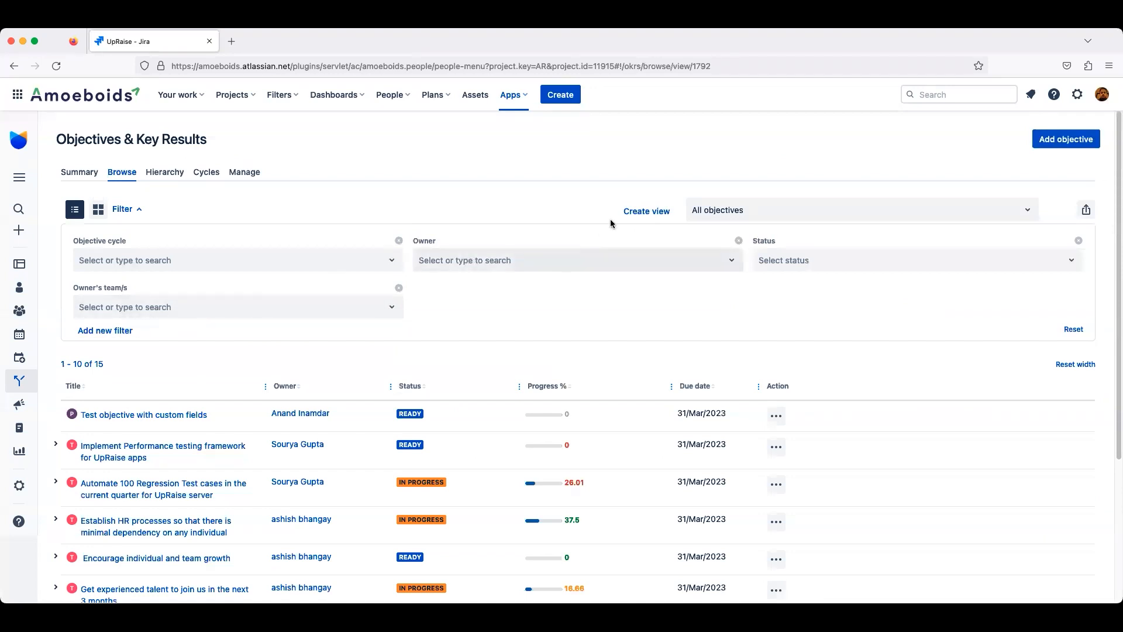
{"action": "left_click", "coordinate": [640, 217]}
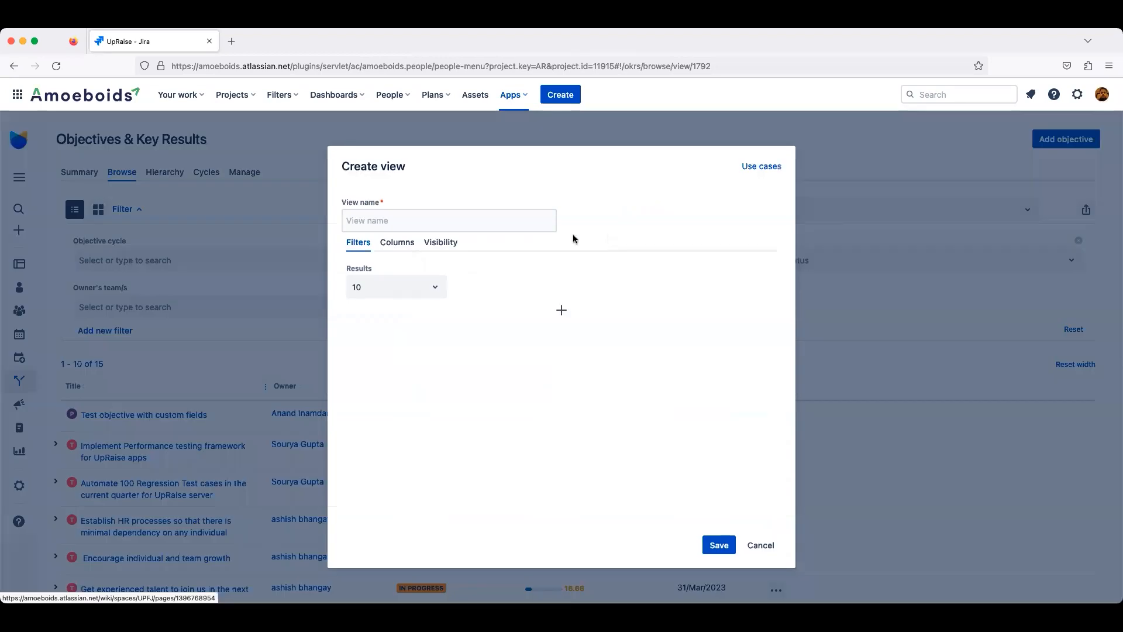
{"action": "left_click", "coordinate": [403, 249]}
{"action": "left_click", "coordinate": [356, 247]}
{"action": "left_click", "coordinate": [561, 310]}
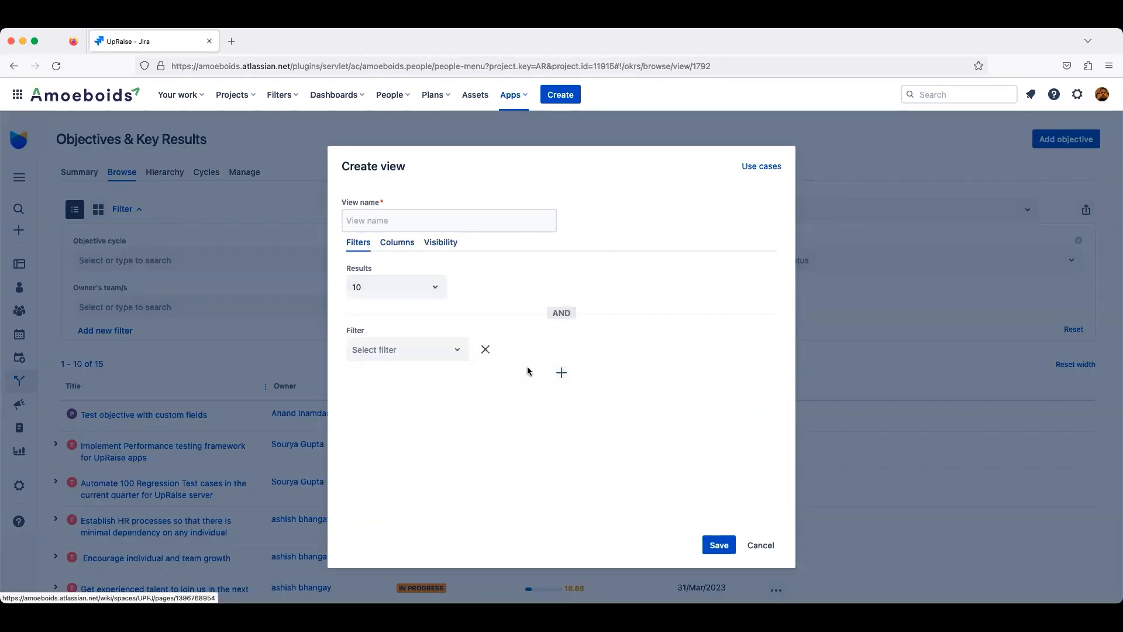
Step: Set the new filter to Contributors with condition Any of and choose a contributor user as the value
{"action": "left_click", "coordinate": [429, 354]}
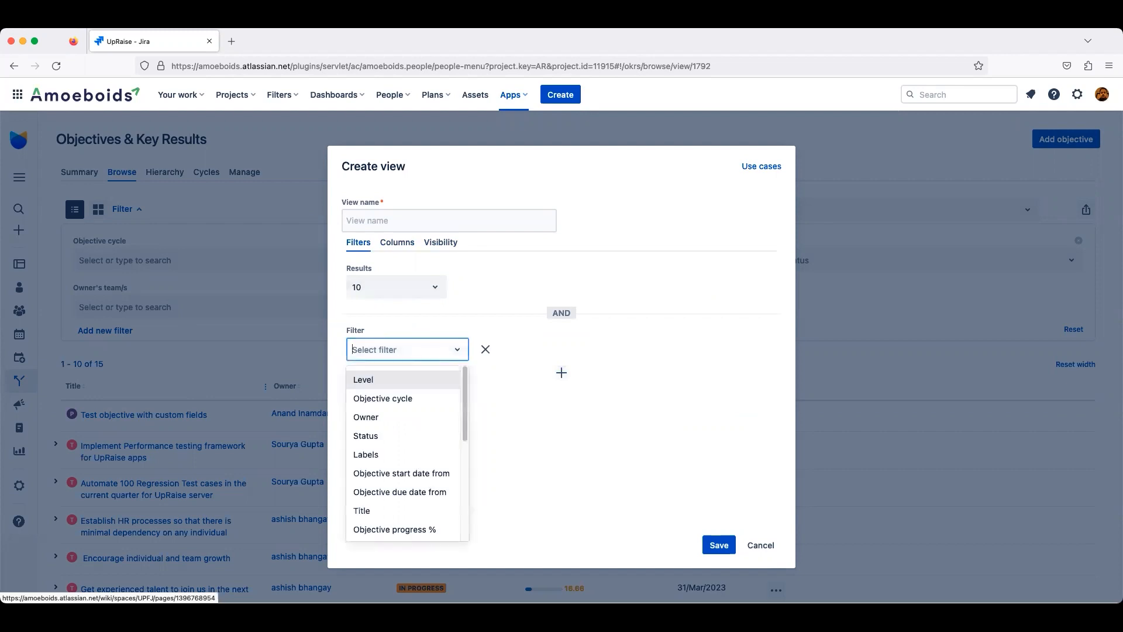
{"action": "type", "text": "con"}
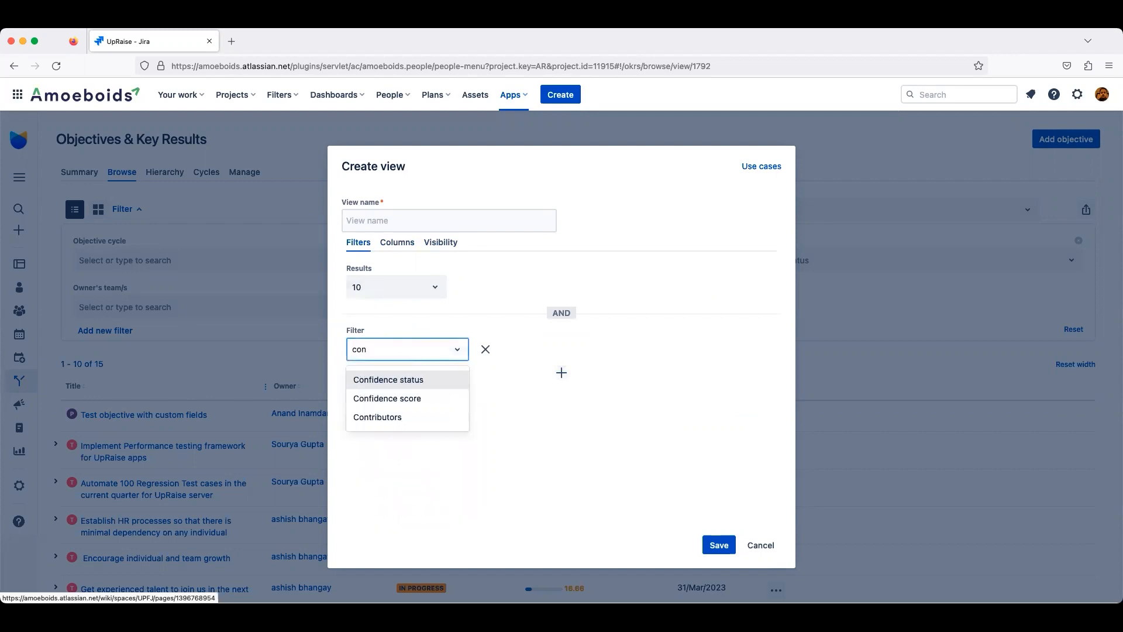
{"action": "left_click", "coordinate": [353, 419]}
{"action": "left_click", "coordinate": [536, 351]}
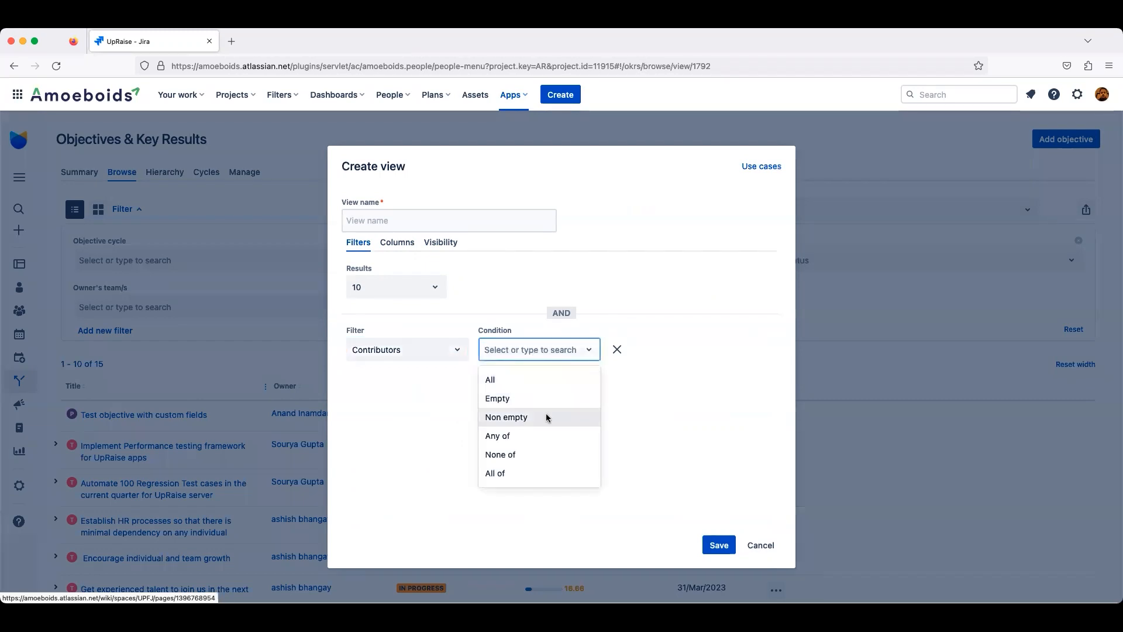
{"action": "left_click", "coordinate": [539, 438]}
{"action": "left_click", "coordinate": [647, 350]}
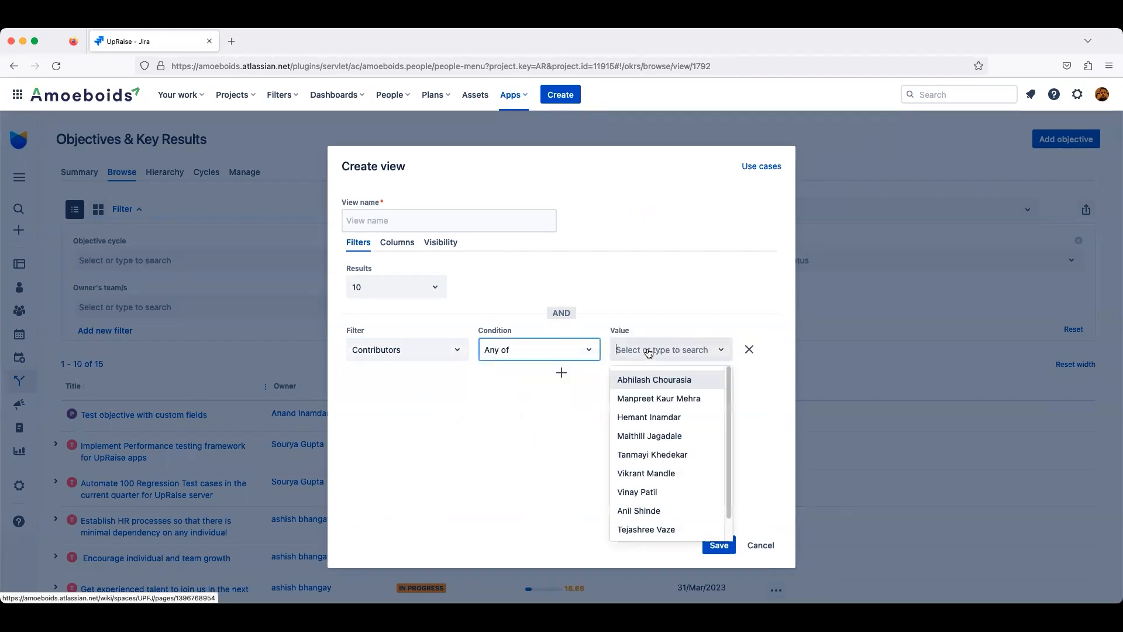
{"action": "type", "text": "parag"}
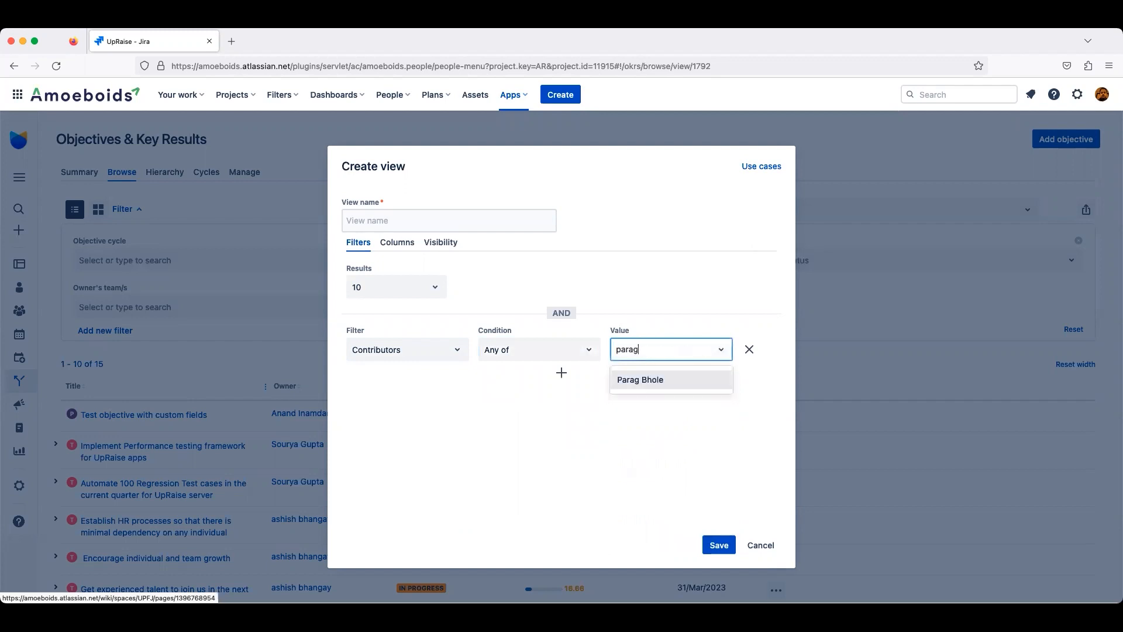
{"action": "left_click", "coordinate": [641, 380]}
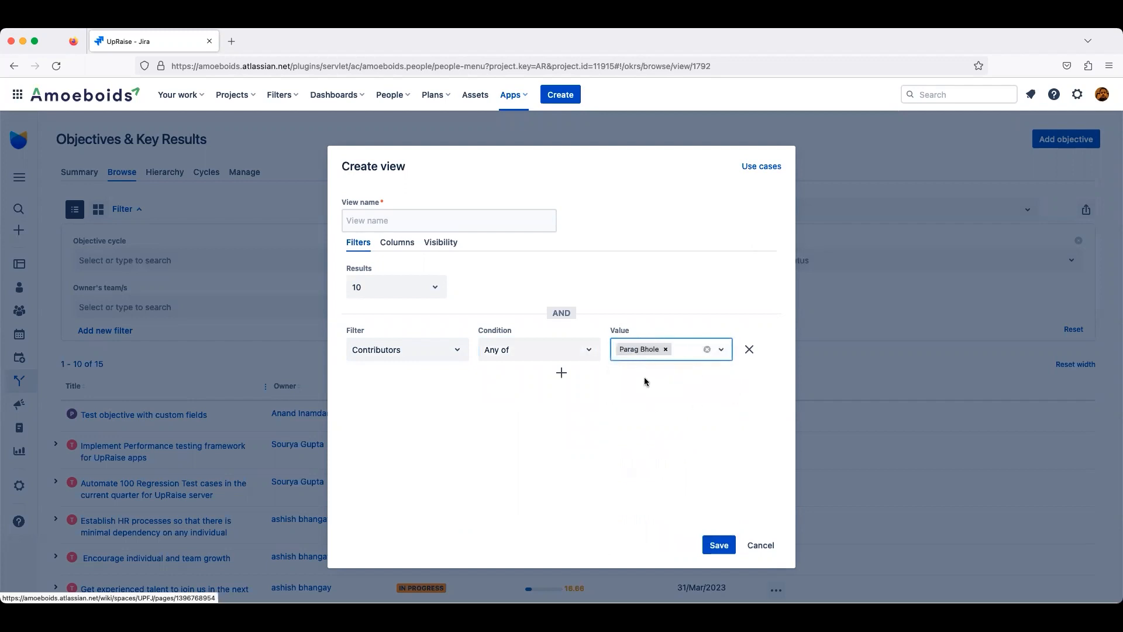
Step: Name the view "Test contributor"
{"action": "left_click", "coordinate": [442, 221]}
{"action": "type", "text": "Test"}
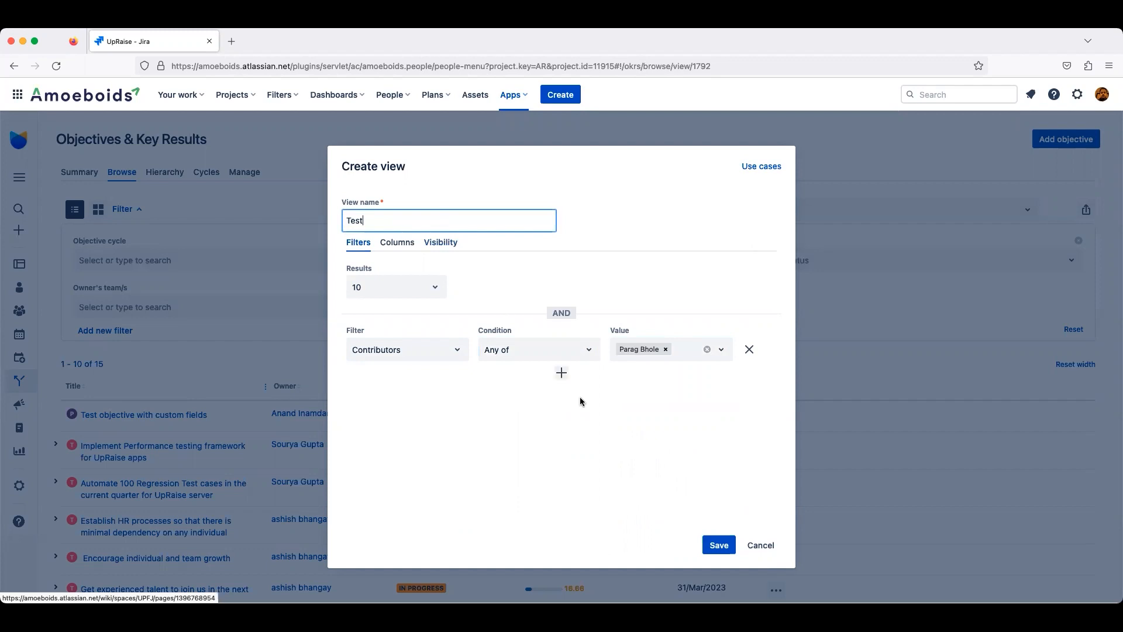
{"action": "type", "text": " contributor"}
Step: Add Contributors to the view's visible columns and save the view
{"action": "left_click", "coordinate": [405, 247]}
{"action": "scroll", "coordinate": [428, 478], "scroll_direction": "down", "scroll_amount": 6}
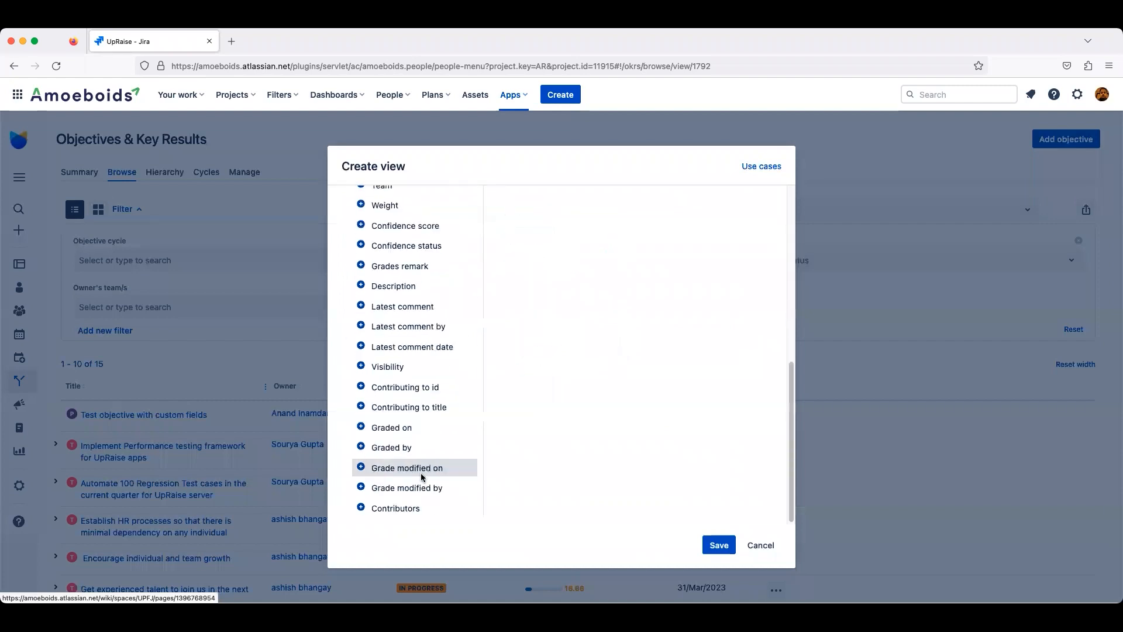
{"action": "left_click", "coordinate": [367, 509]}
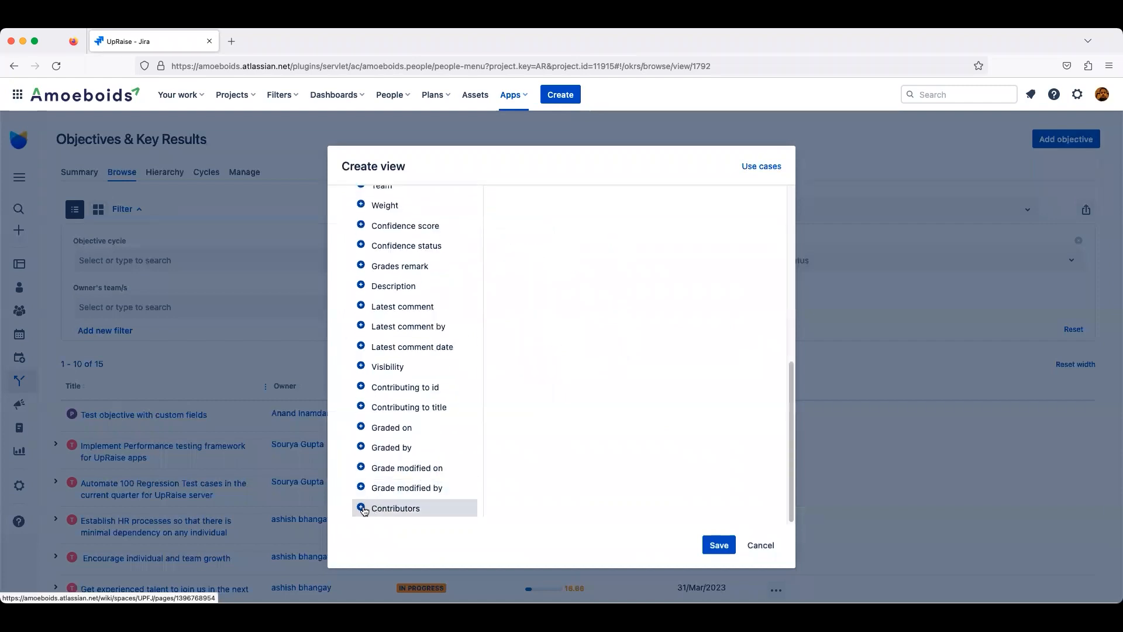
{"action": "scroll", "coordinate": [408, 374], "scroll_direction": "up", "scroll_amount": 6}
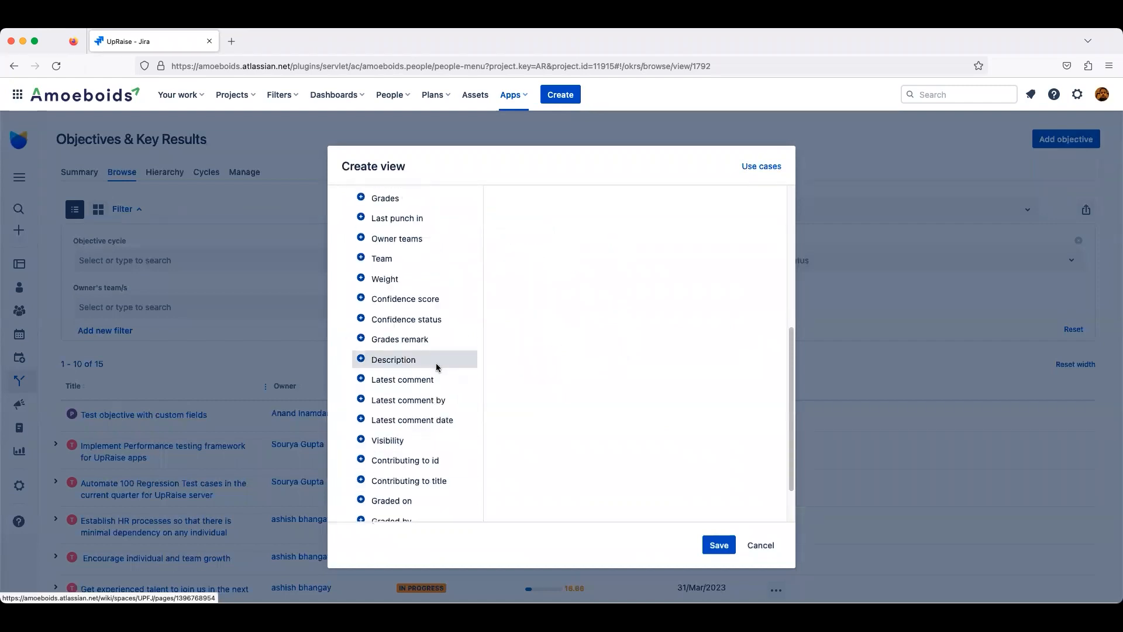
{"action": "left_click", "coordinate": [732, 545]}
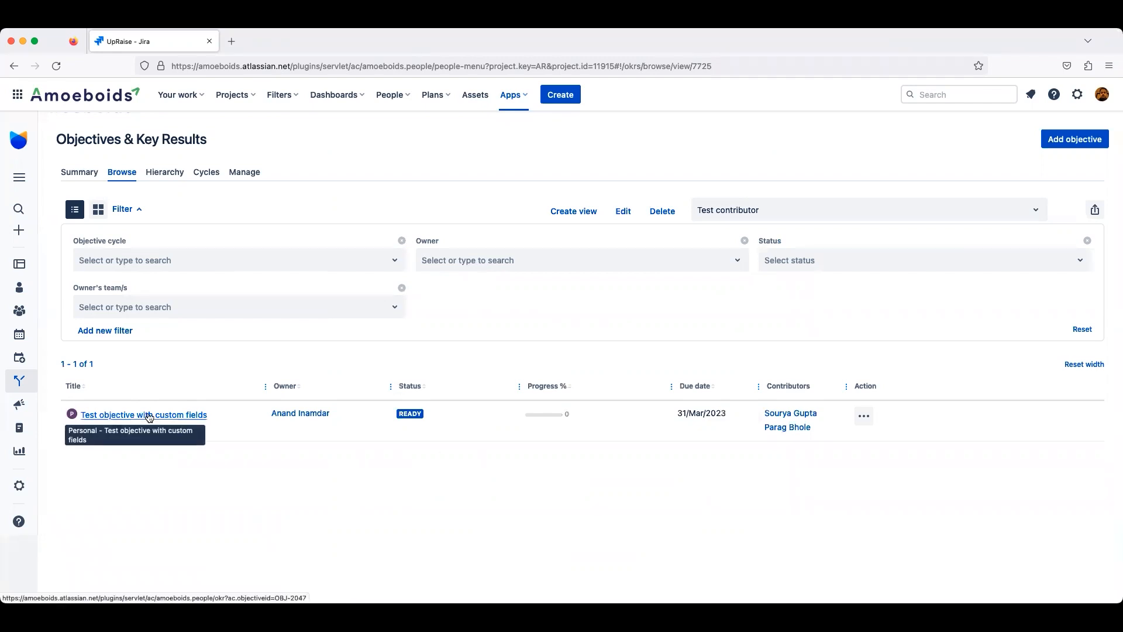
Step: Open the listed objective's edit form to review its contributors, then close it without changes
{"action": "left_click", "coordinate": [863, 416]}
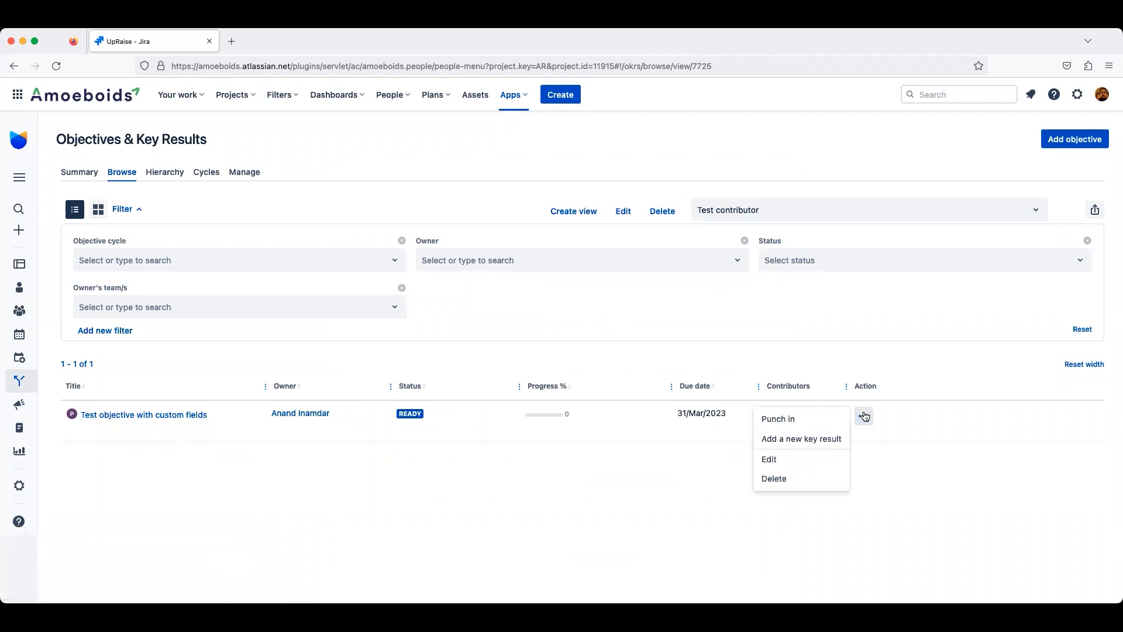
{"action": "left_click", "coordinate": [791, 459]}
{"action": "scroll", "coordinate": [579, 393], "scroll_direction": "down", "scroll_amount": 4}
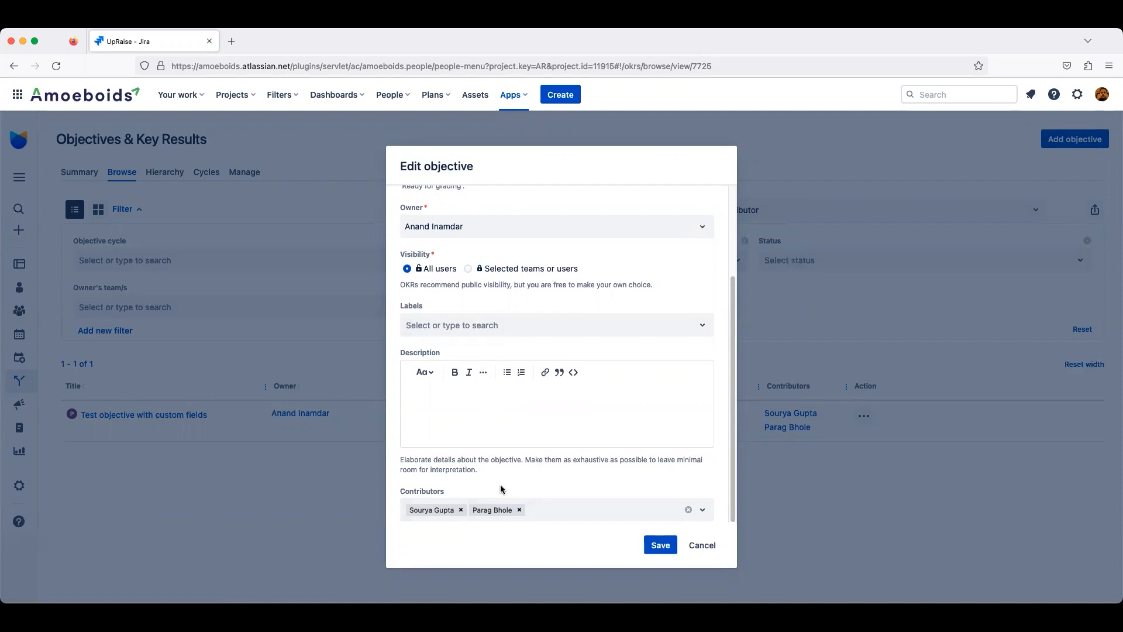
{"action": "left_click", "coordinate": [699, 545]}
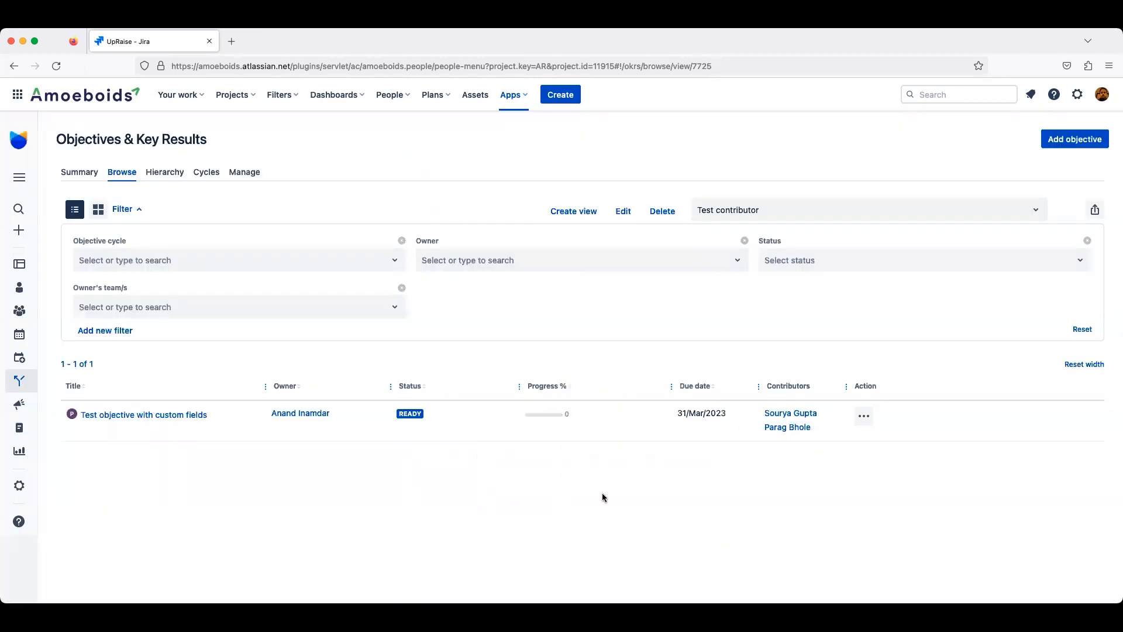
Step: Go to the OKR Manage page and expand the Custom fields section
{"action": "left_click", "coordinate": [244, 175]}
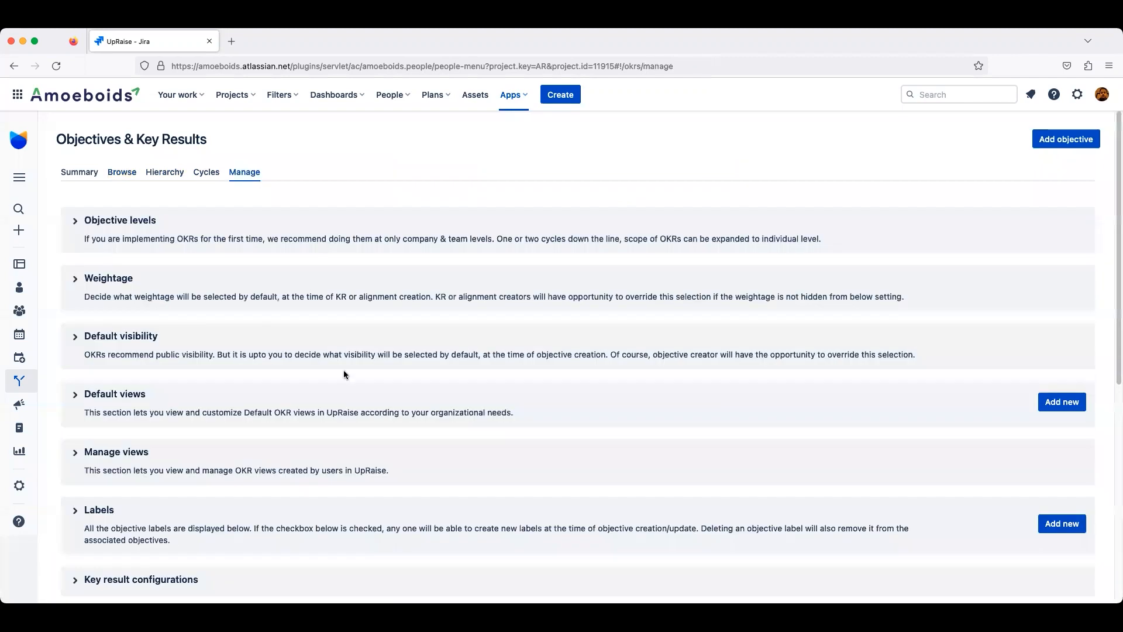
{"action": "scroll", "coordinate": [357, 386], "scroll_direction": "down", "scroll_amount": 6}
{"action": "scroll", "coordinate": [111, 503], "scroll_direction": "down", "scroll_amount": 1}
{"action": "left_click", "coordinate": [88, 493]}
{"action": "scroll", "coordinate": [356, 498], "scroll_direction": "down", "scroll_amount": 2}
{"action": "scroll", "coordinate": [357, 498], "scroll_direction": "down", "scroll_amount": 1}
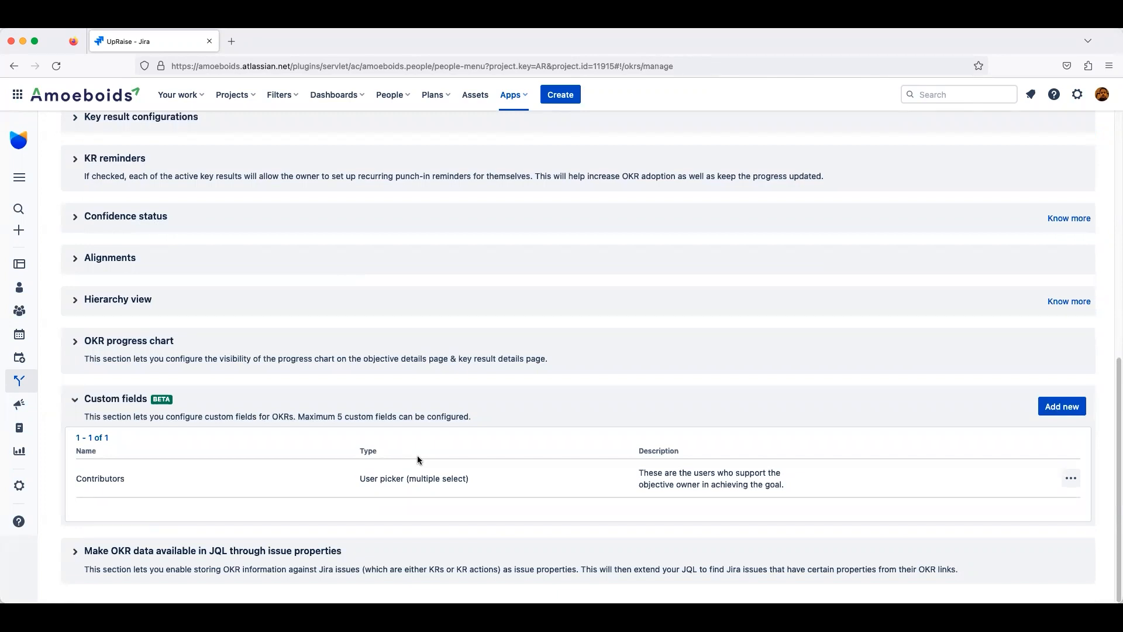
Step: Start adding a custom field of type Select list (single choice) with option P1
{"action": "left_click", "coordinate": [1060, 408]}
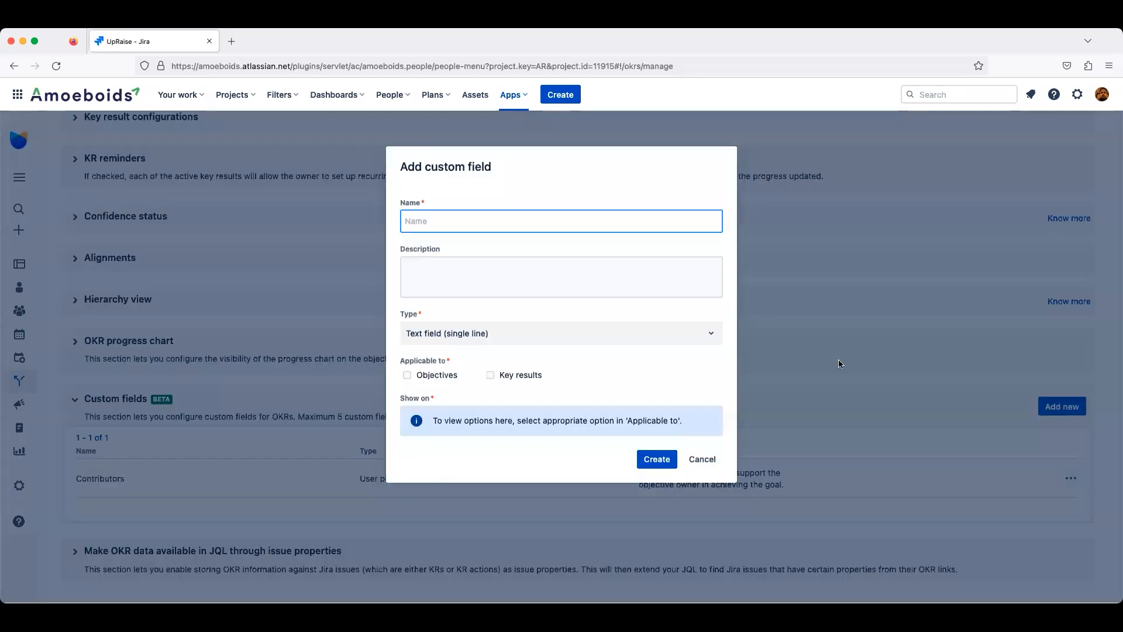
{"action": "left_click", "coordinate": [645, 342]}
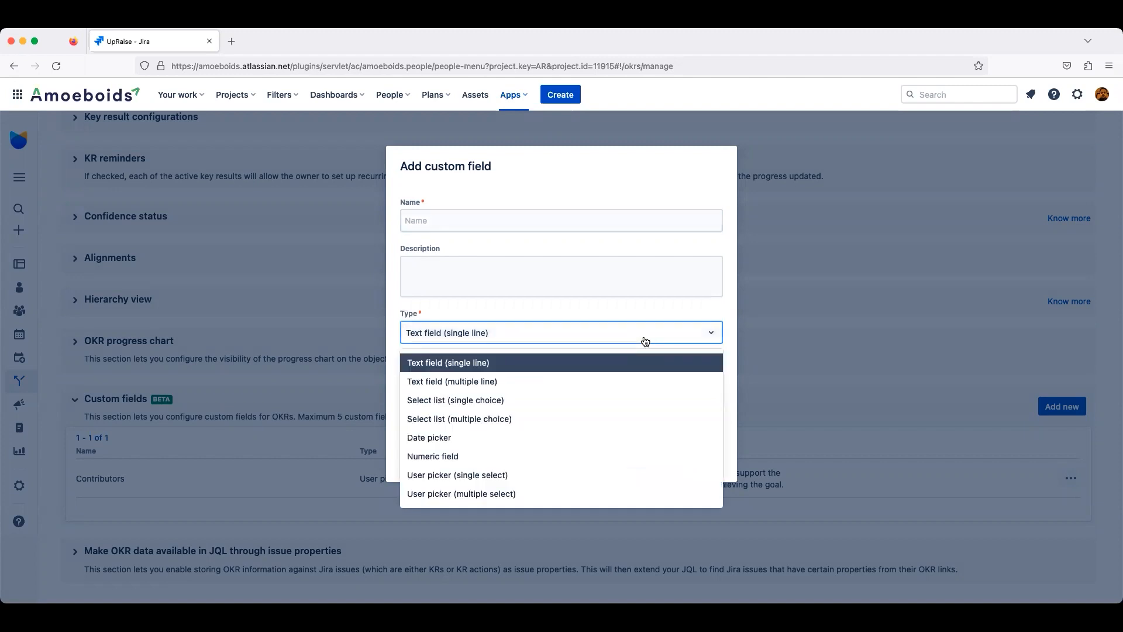
{"action": "left_click", "coordinate": [525, 400]}
{"action": "left_click", "coordinate": [523, 376]}
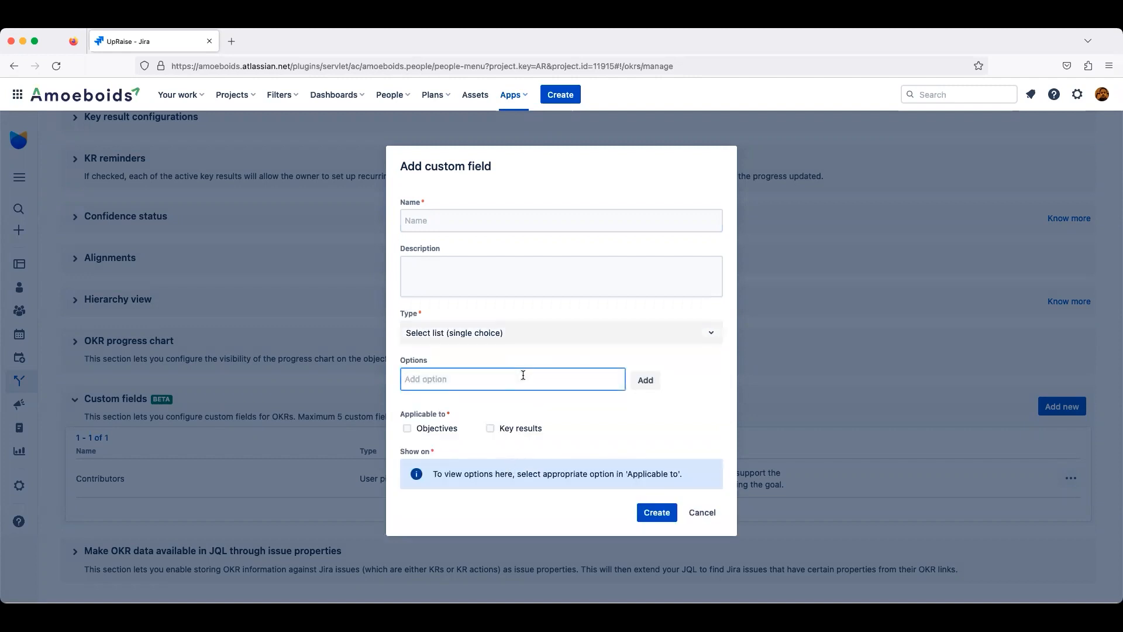
{"action": "type", "text": "P1"}
{"action": "left_click", "coordinate": [649, 380]}
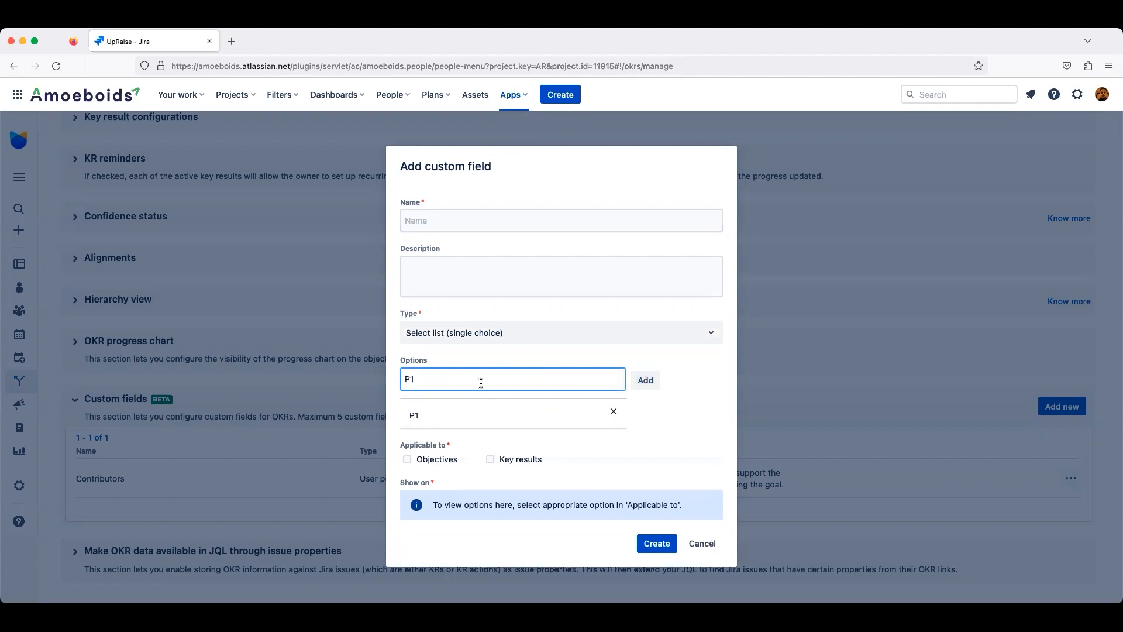
Step: Add options P2 and P3 to the select list, then cancel the custom field dialog
{"action": "key", "text": "BackSpace"}
{"action": "type", "text": "2"}
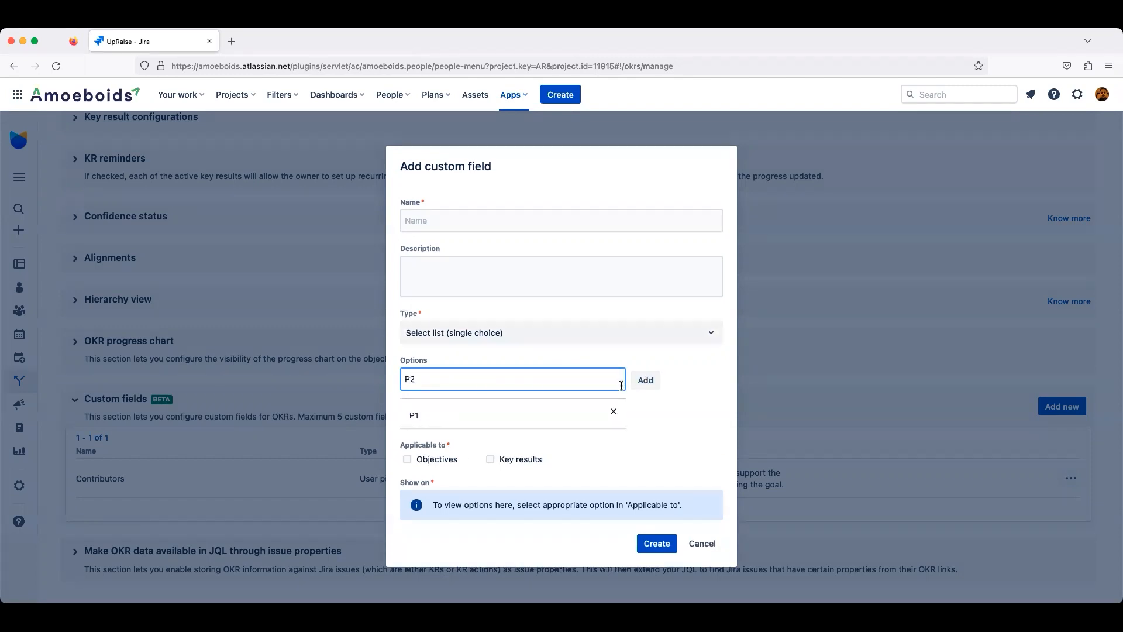
{"action": "left_click", "coordinate": [645, 380]}
{"action": "key", "text": "BackSpace"}
{"action": "type", "text": "3"}
{"action": "left_click", "coordinate": [633, 384]}
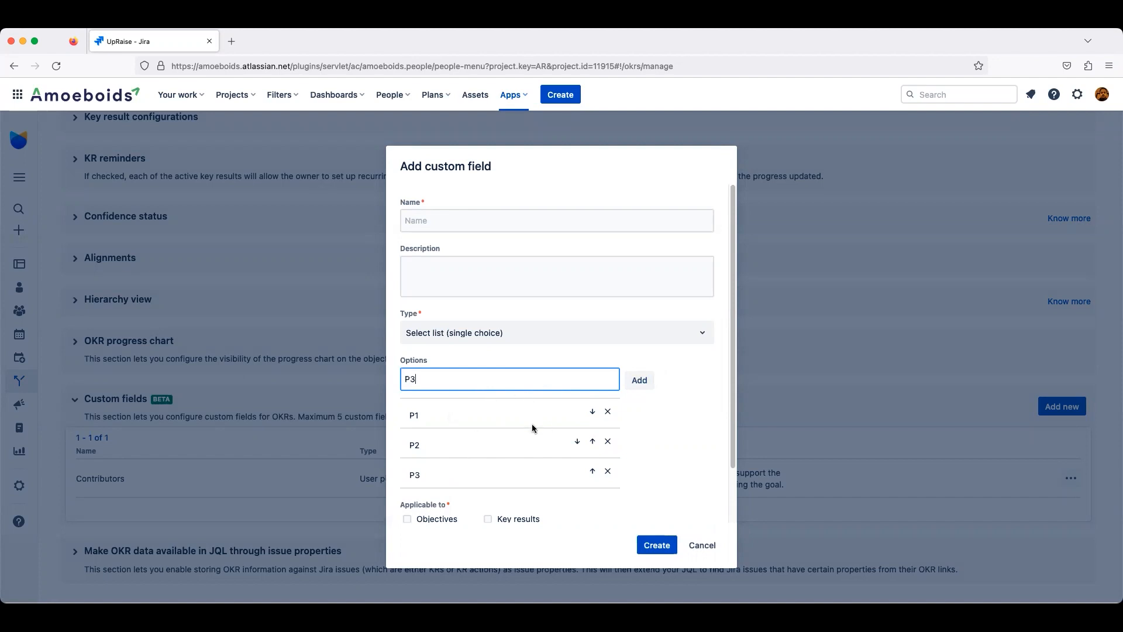
{"action": "left_click", "coordinate": [720, 545]}
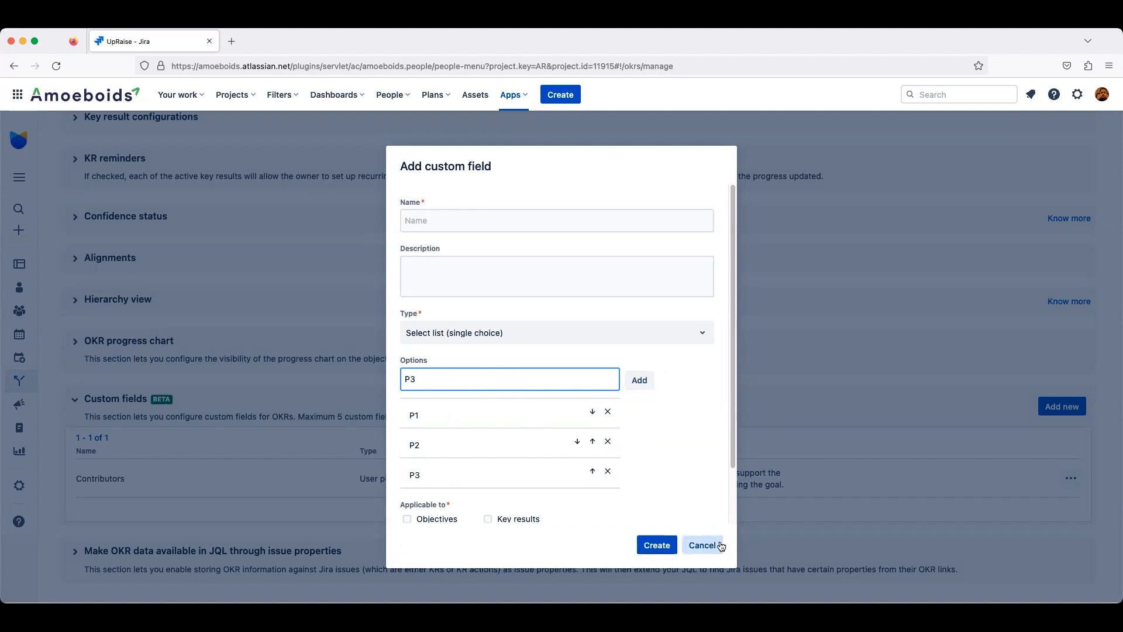